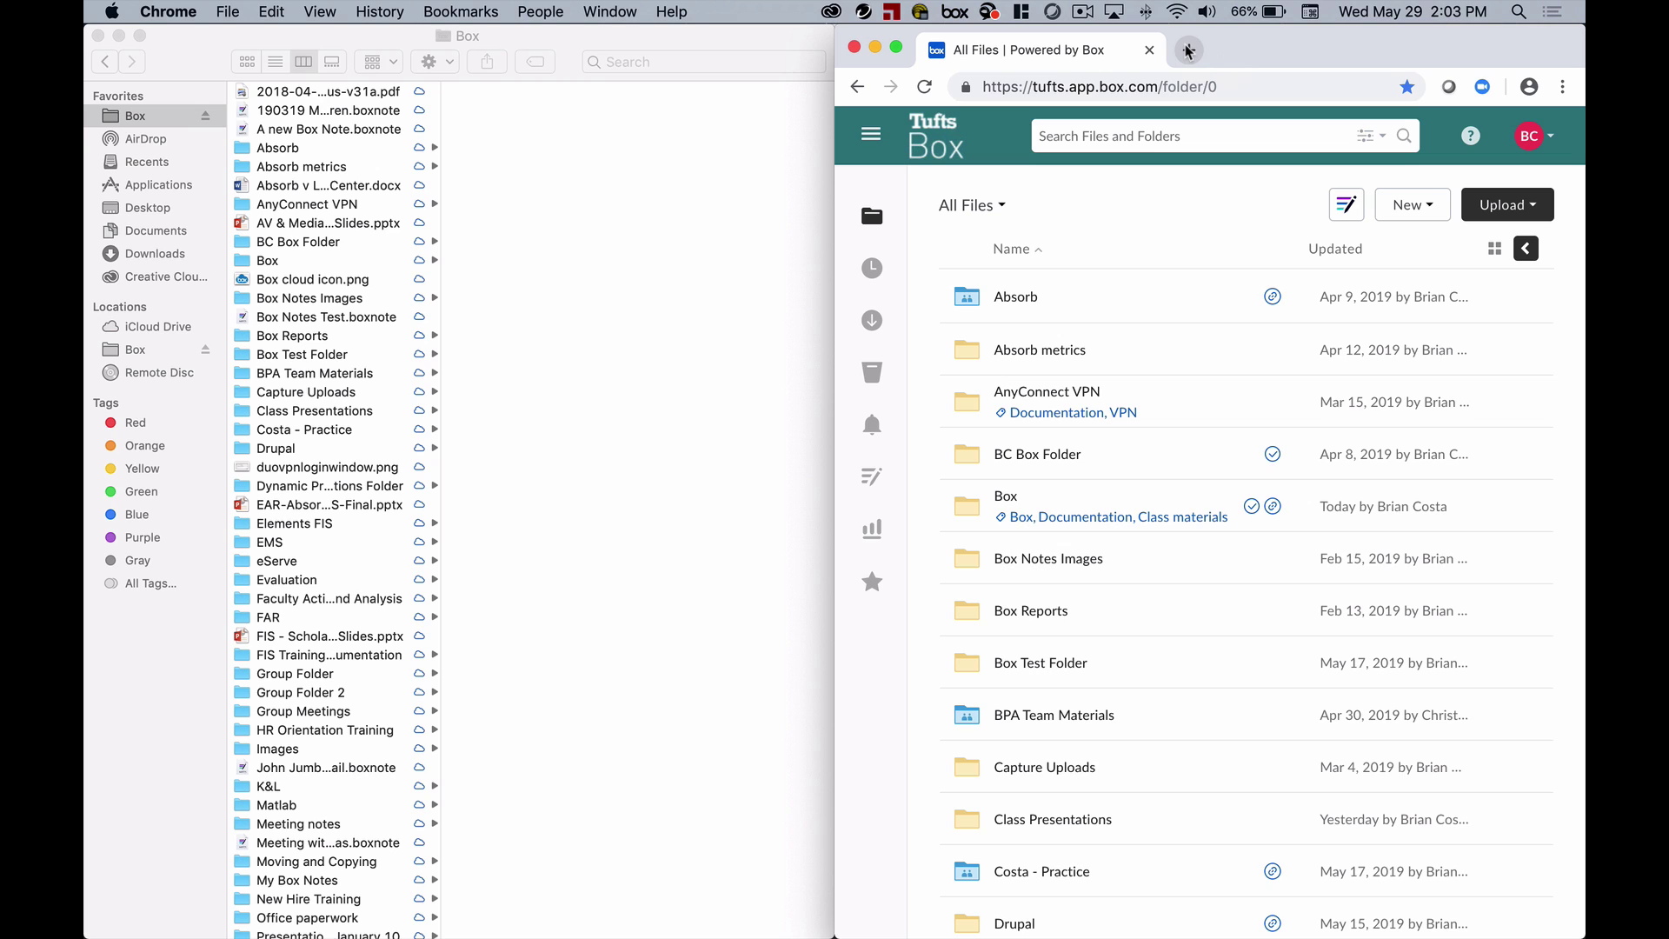
# - Close the Chrome window showing the Box web page, leaving the Finder Box folder window
pyautogui.click(812, 184)
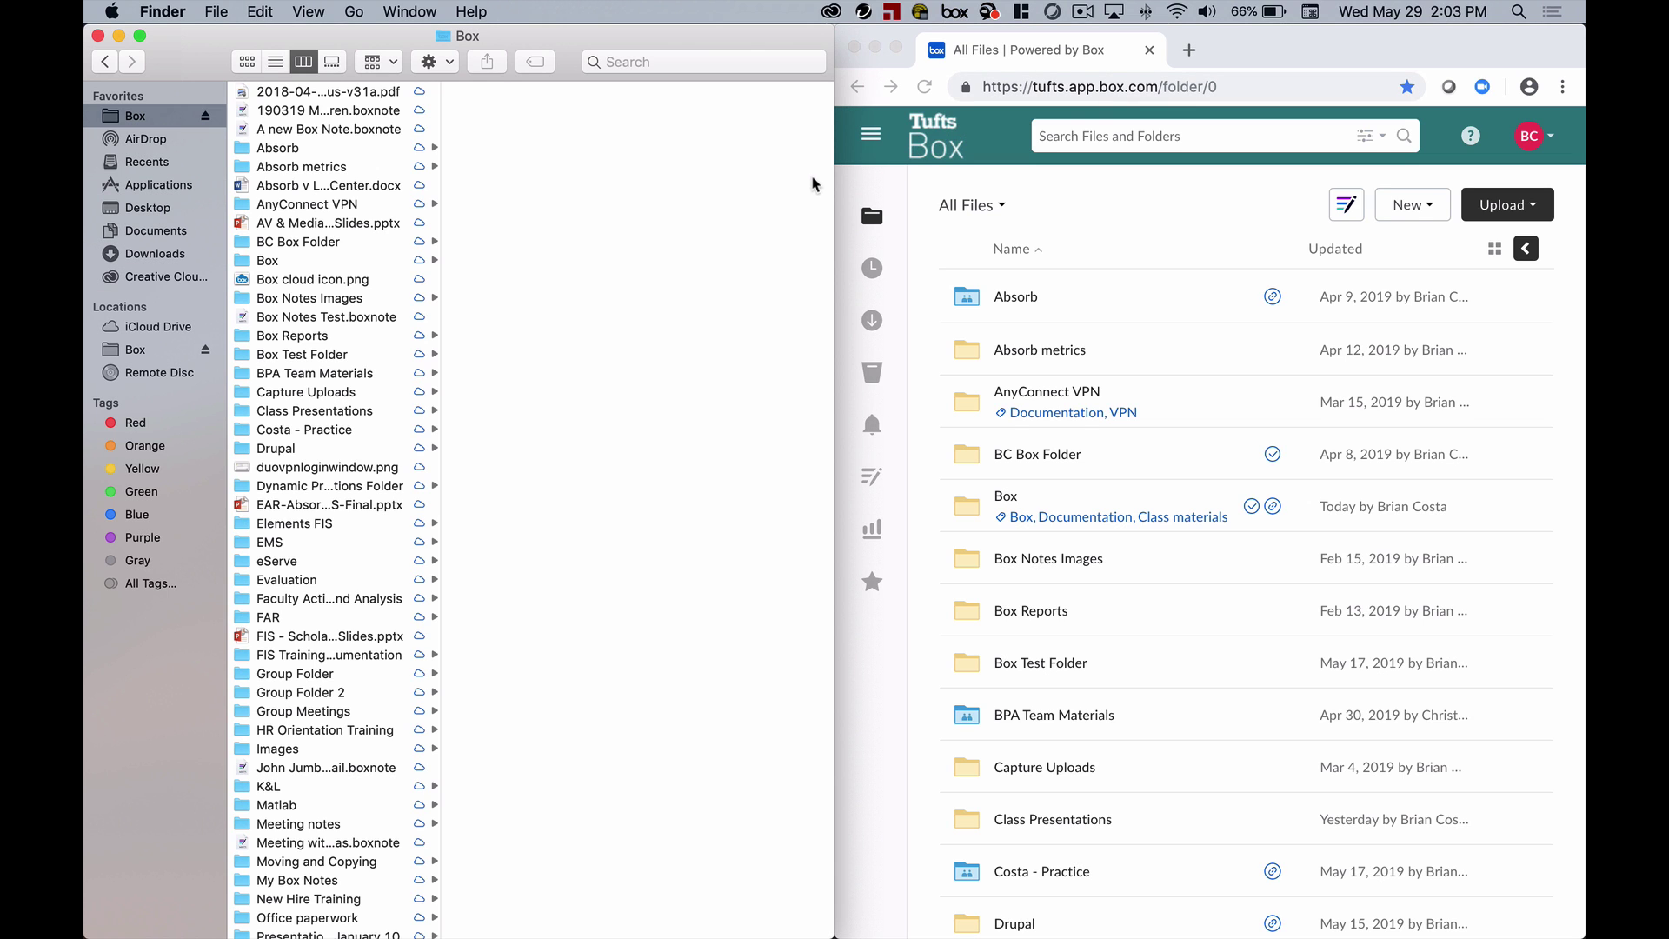
pyautogui.click(1316, 61)
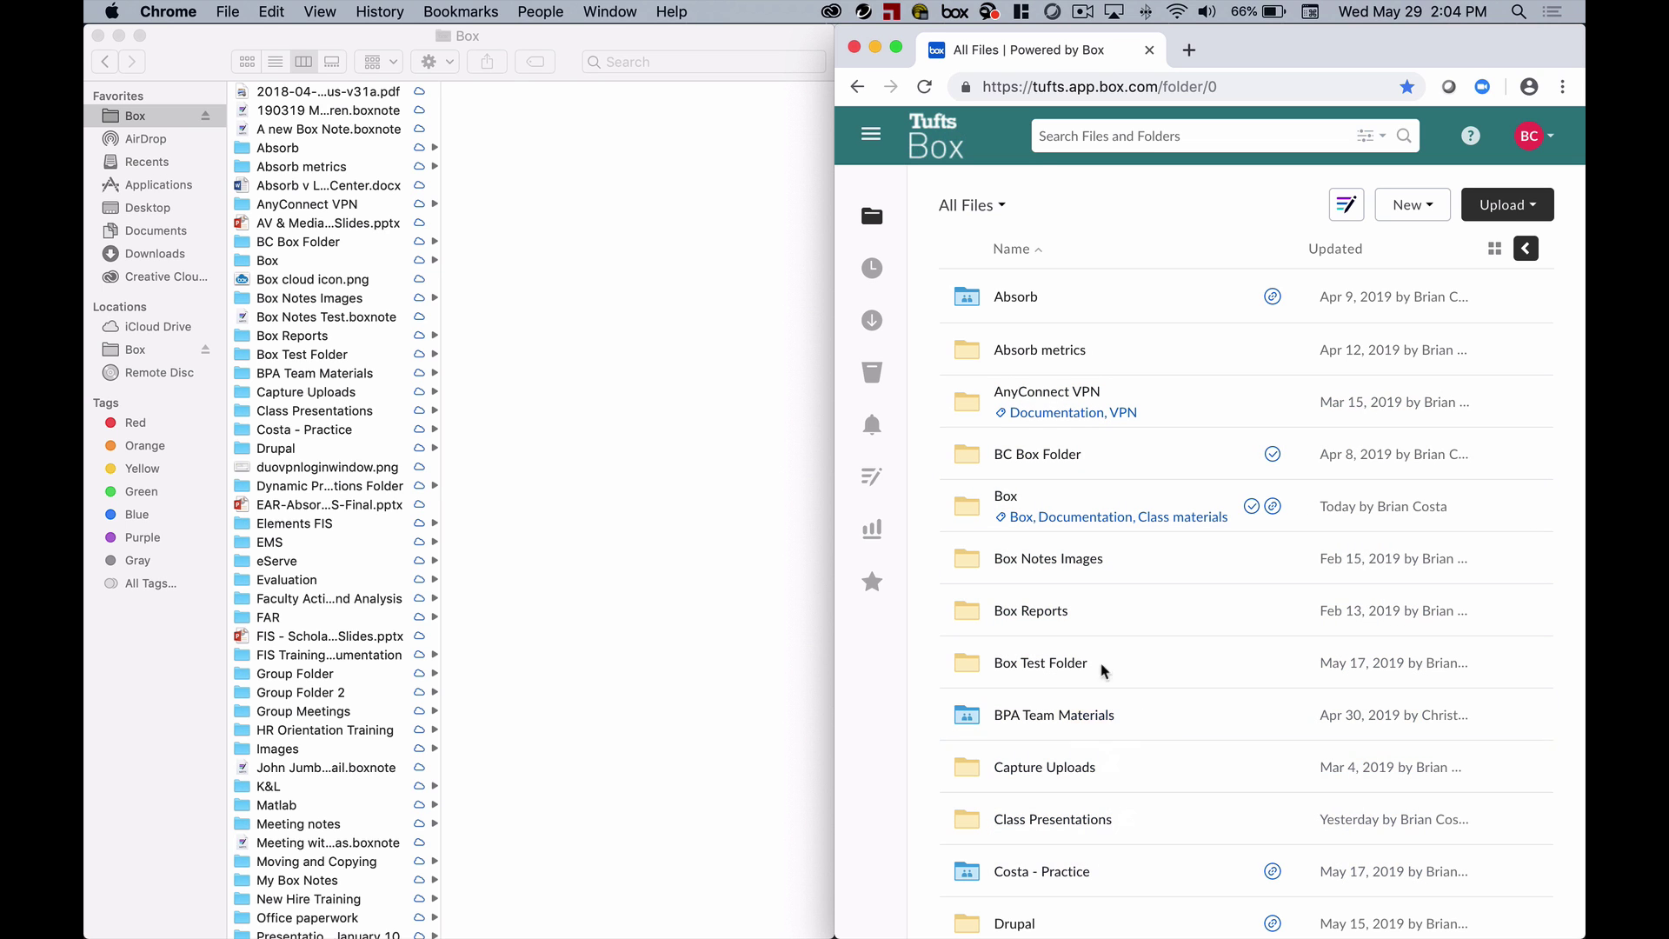
pyautogui.click(690, 346)
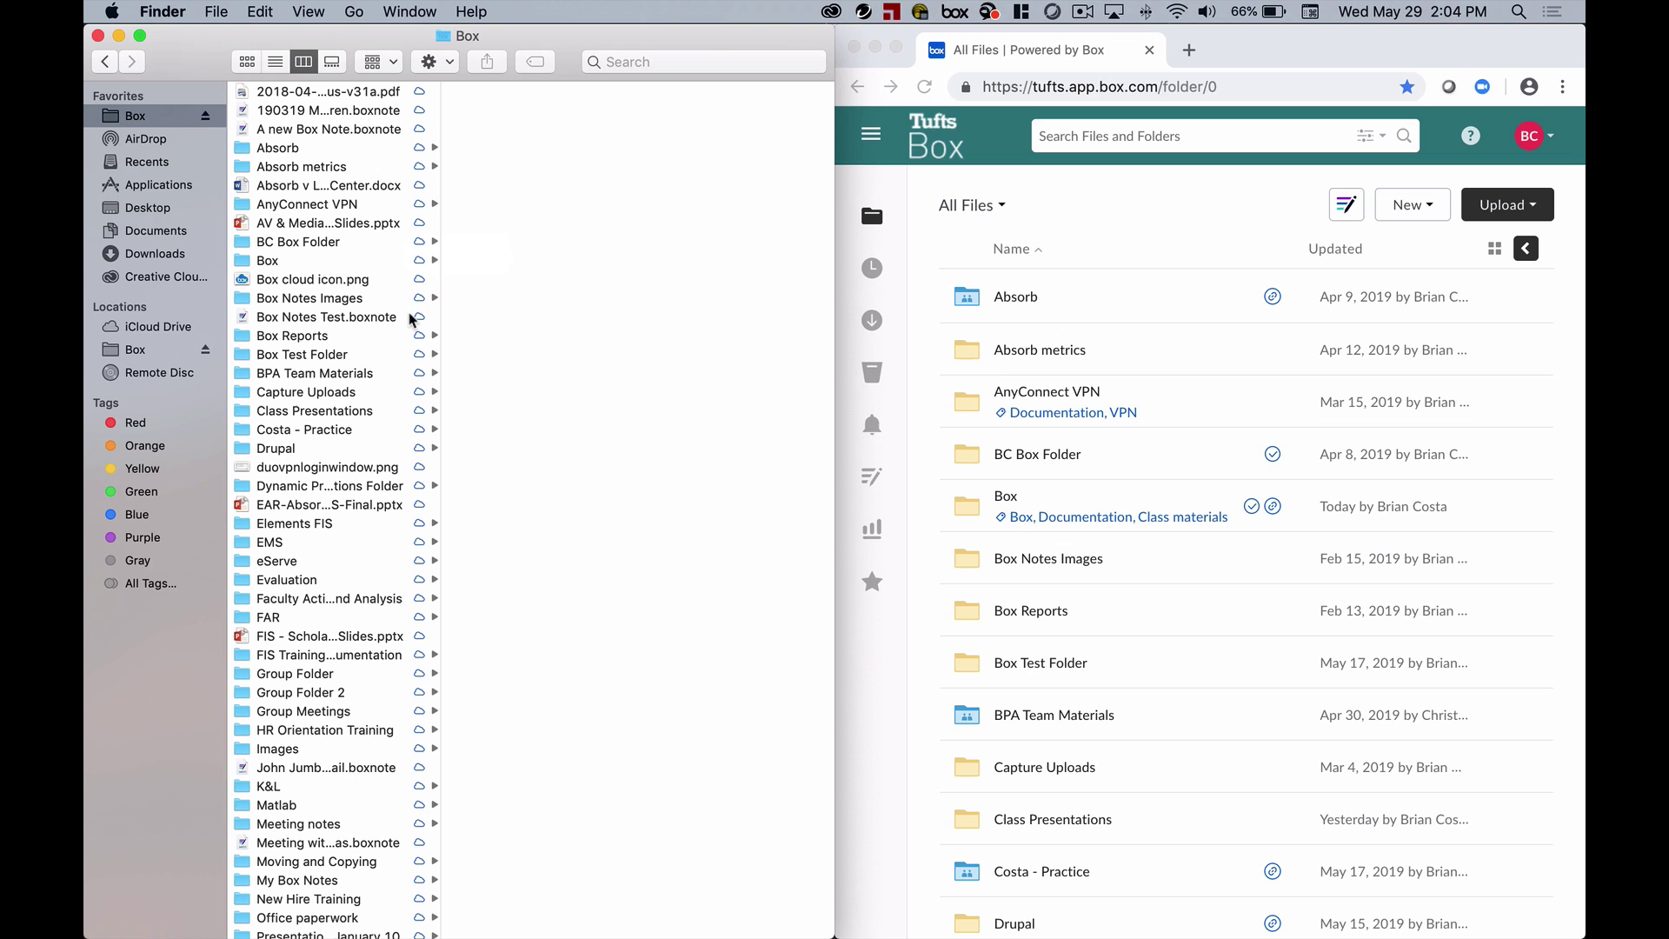
pyautogui.click(1109, 201)
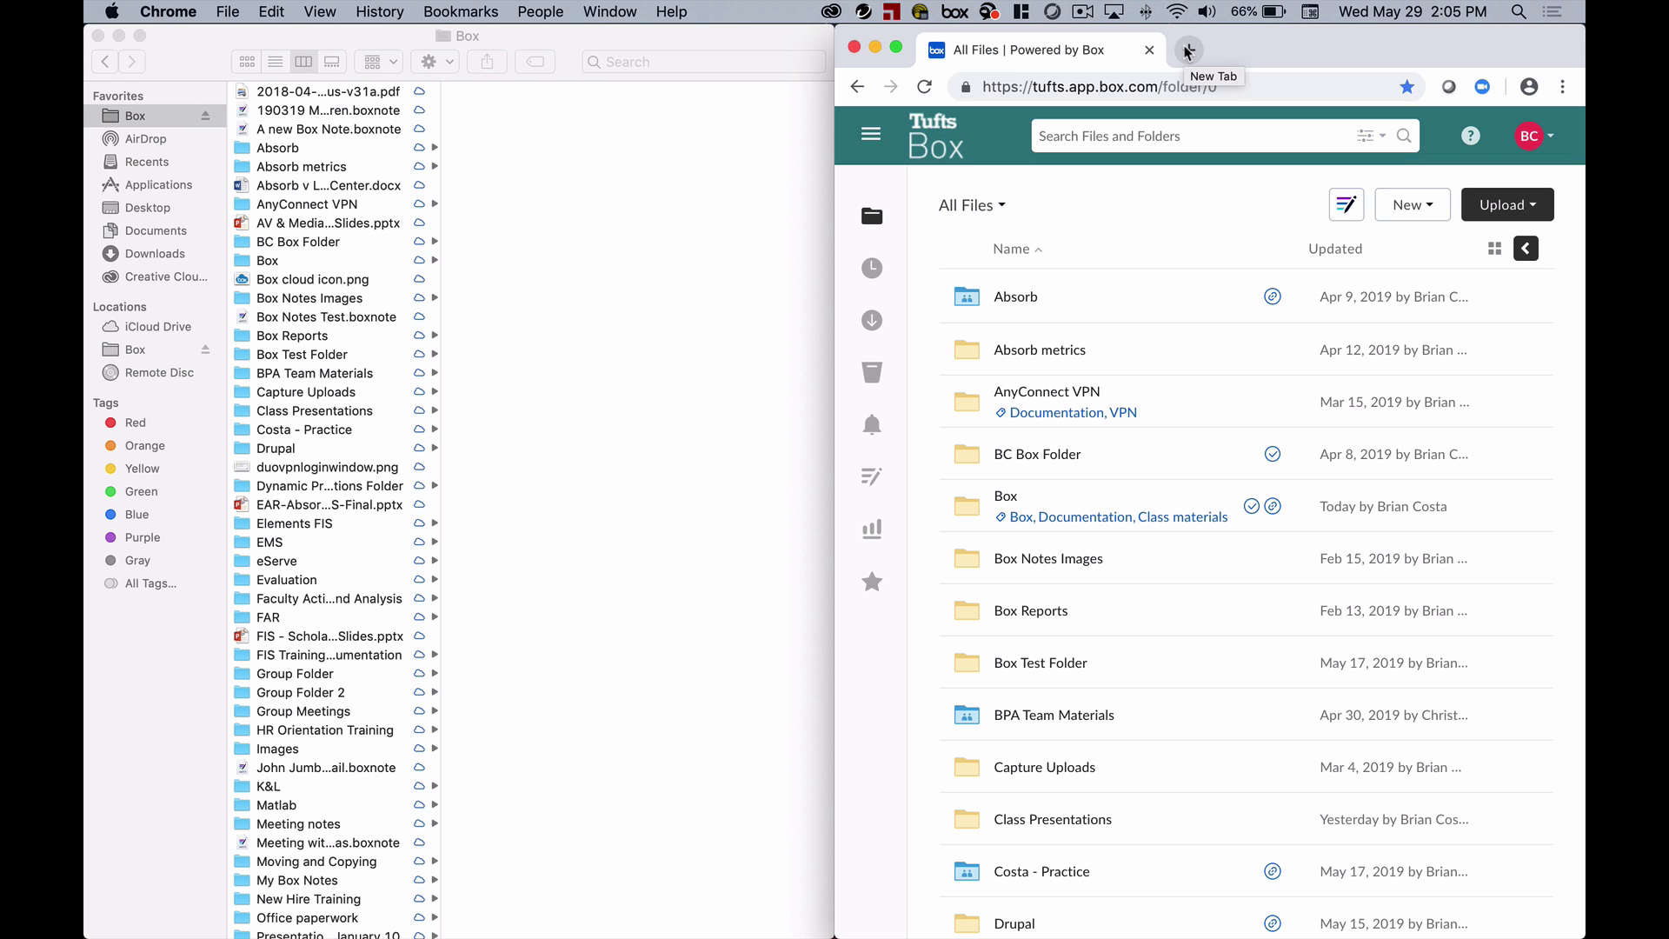
pyautogui.click(856, 48)
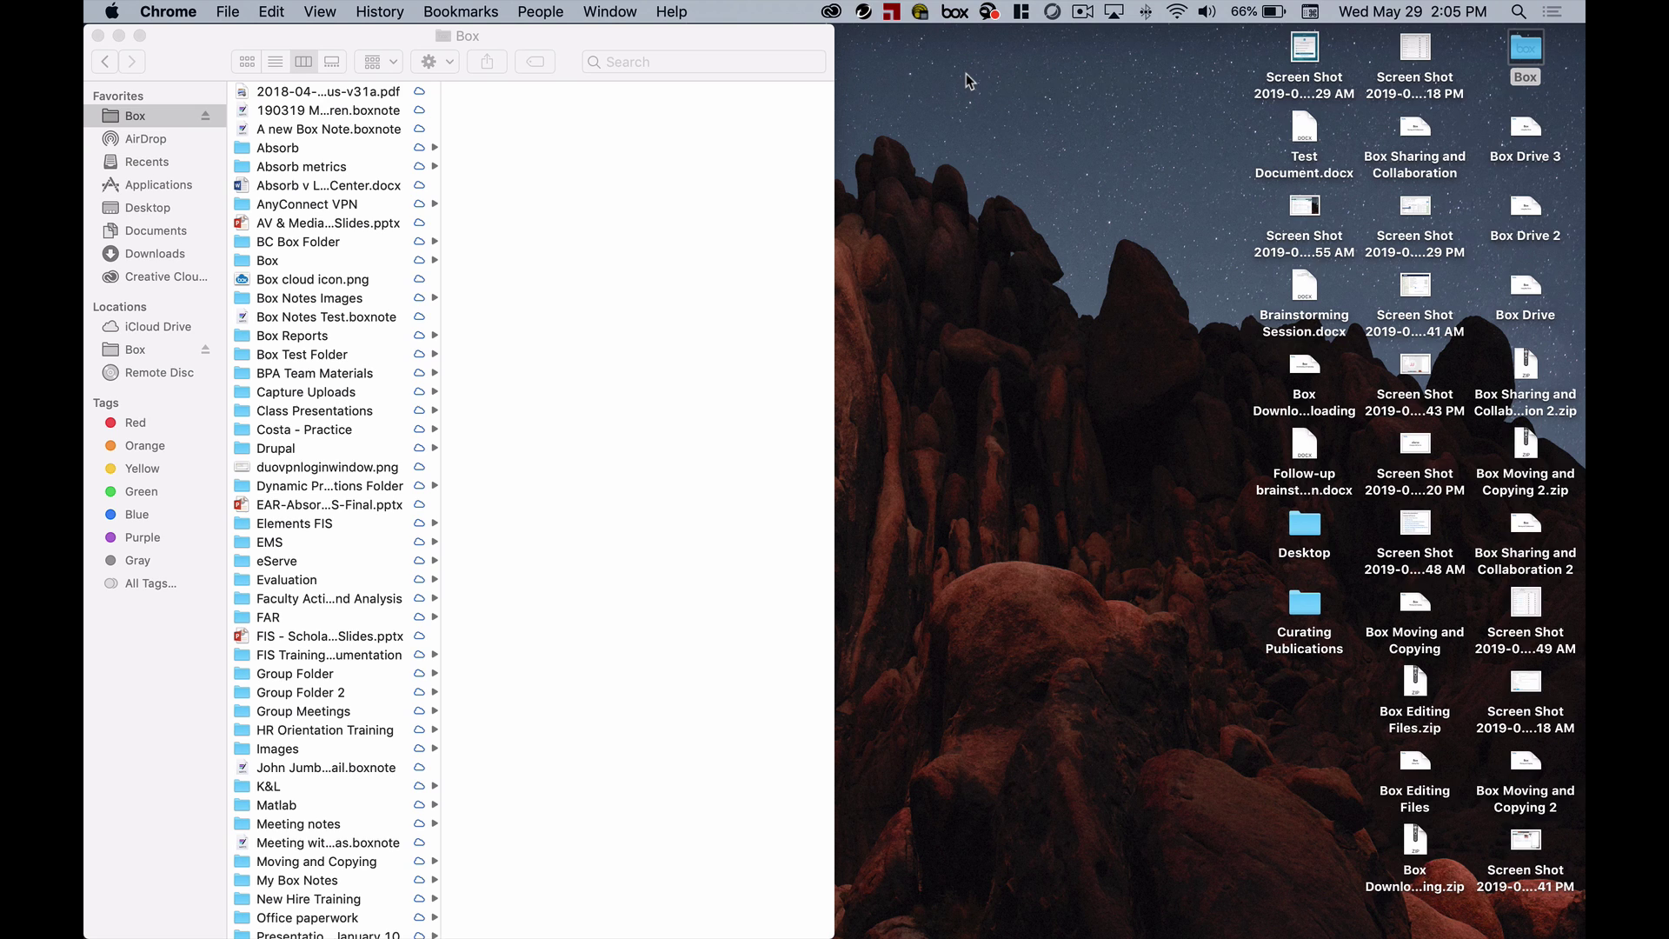
# - Open the synced Box folder in Finder from the Box Drive menu-bar search panel's options
pyautogui.click(956, 14)
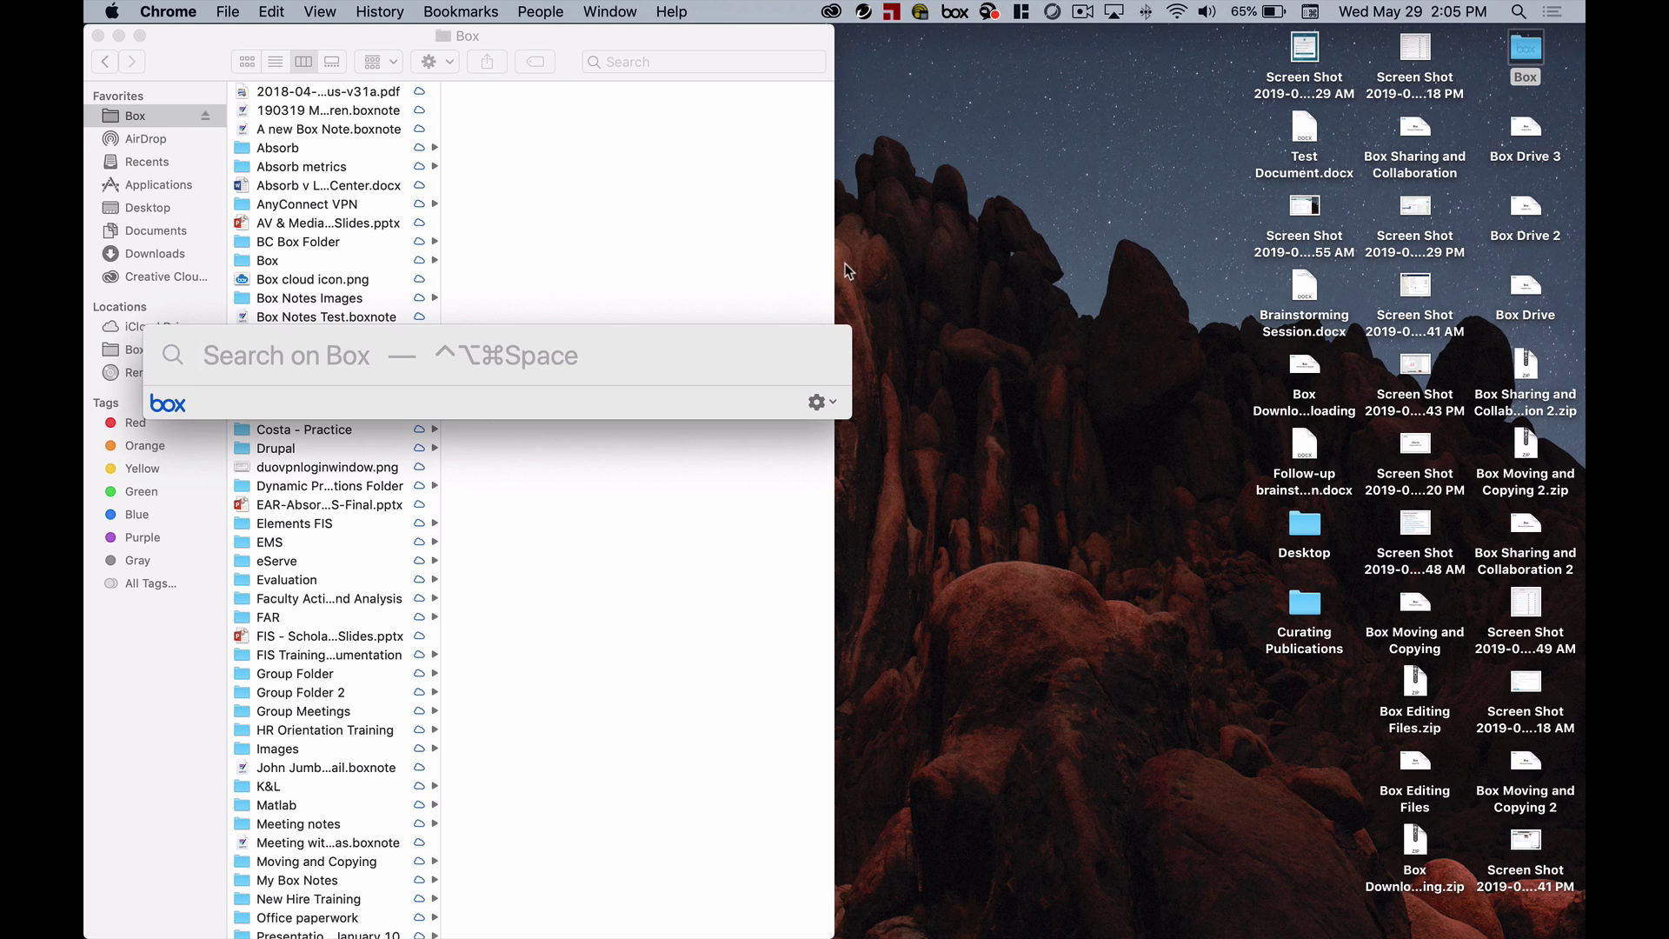
pyautogui.click(817, 403)
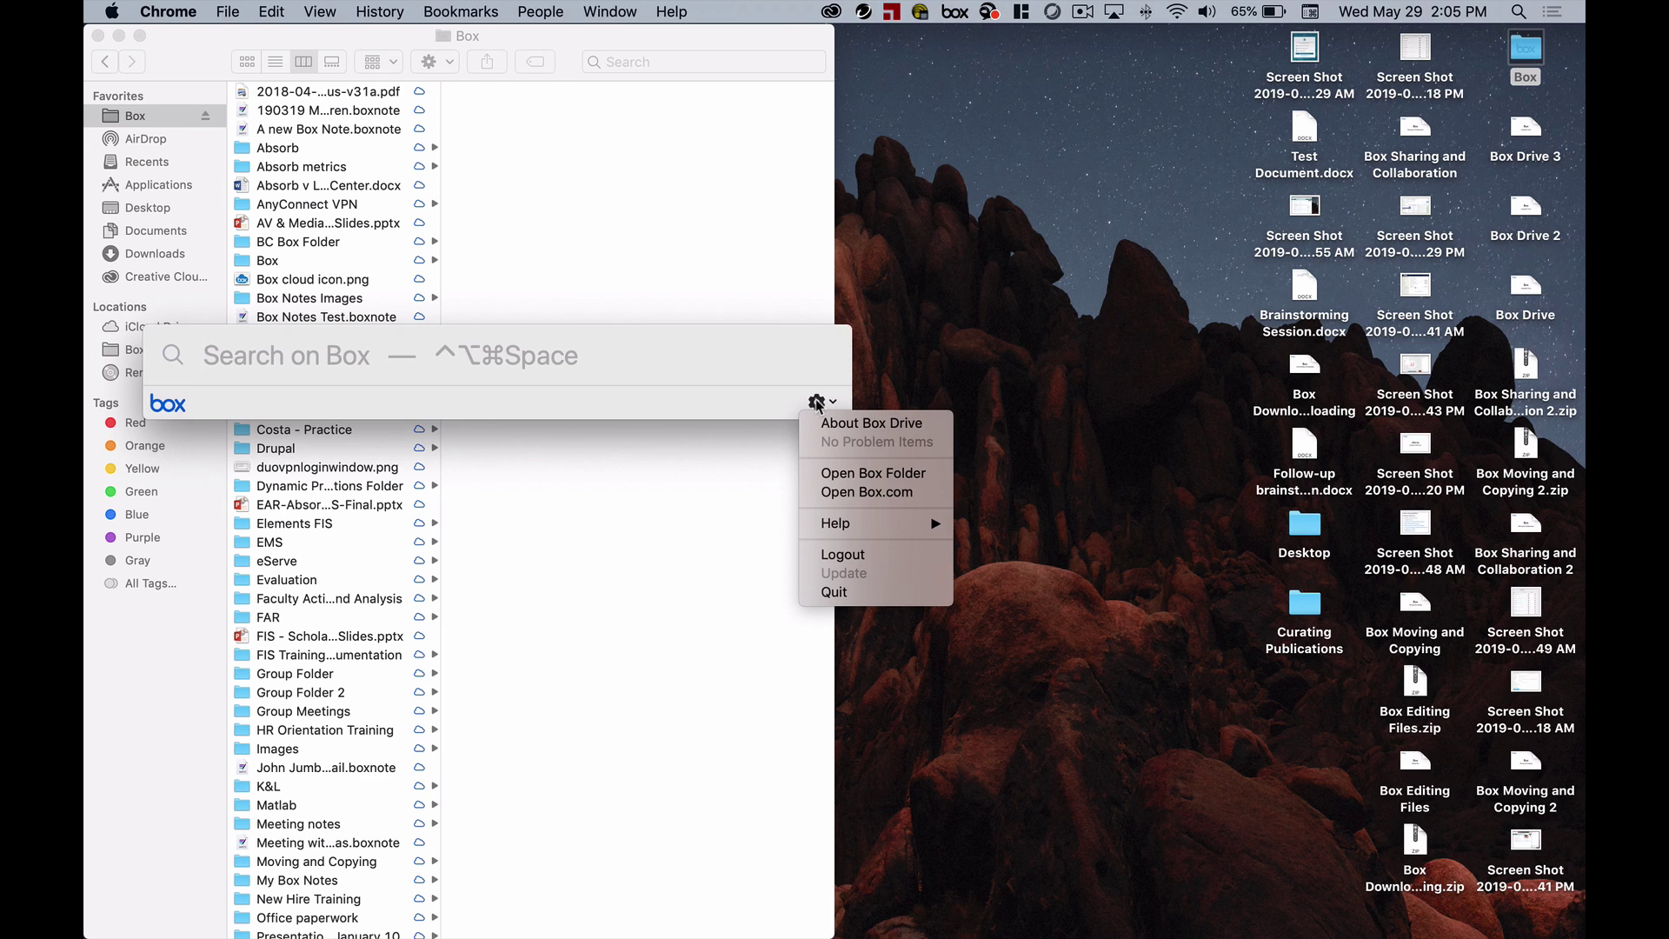
pyautogui.click(853, 472)
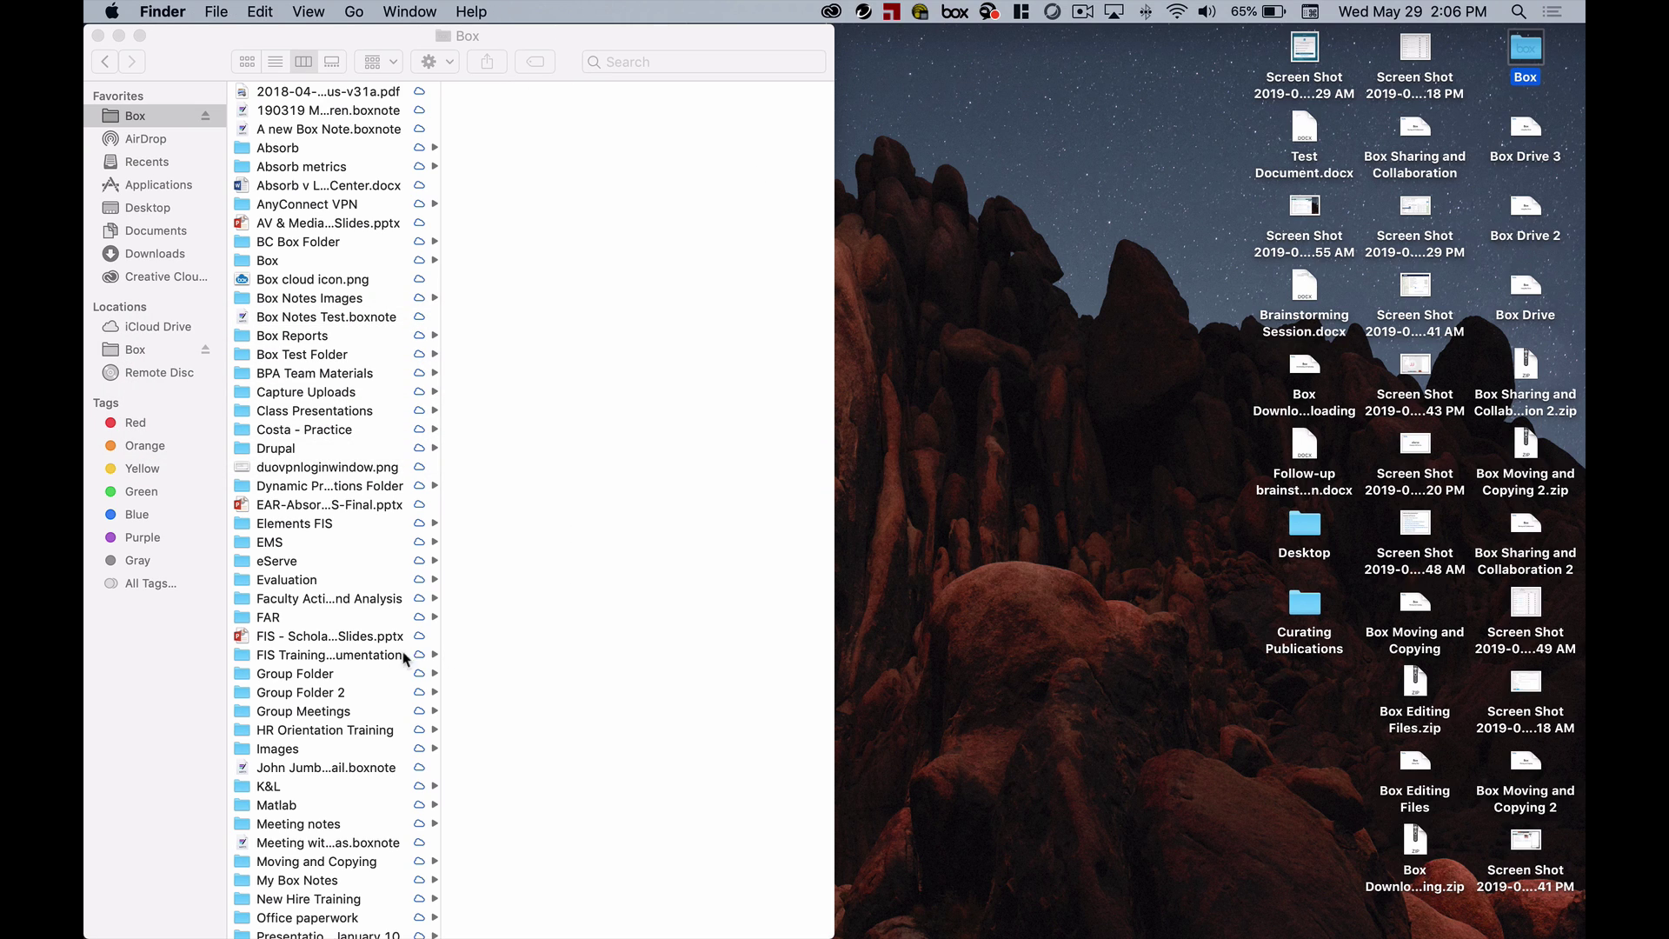
# - Open the Sandbox folder in the Finder Box folder window
pyautogui.click(348, 27)
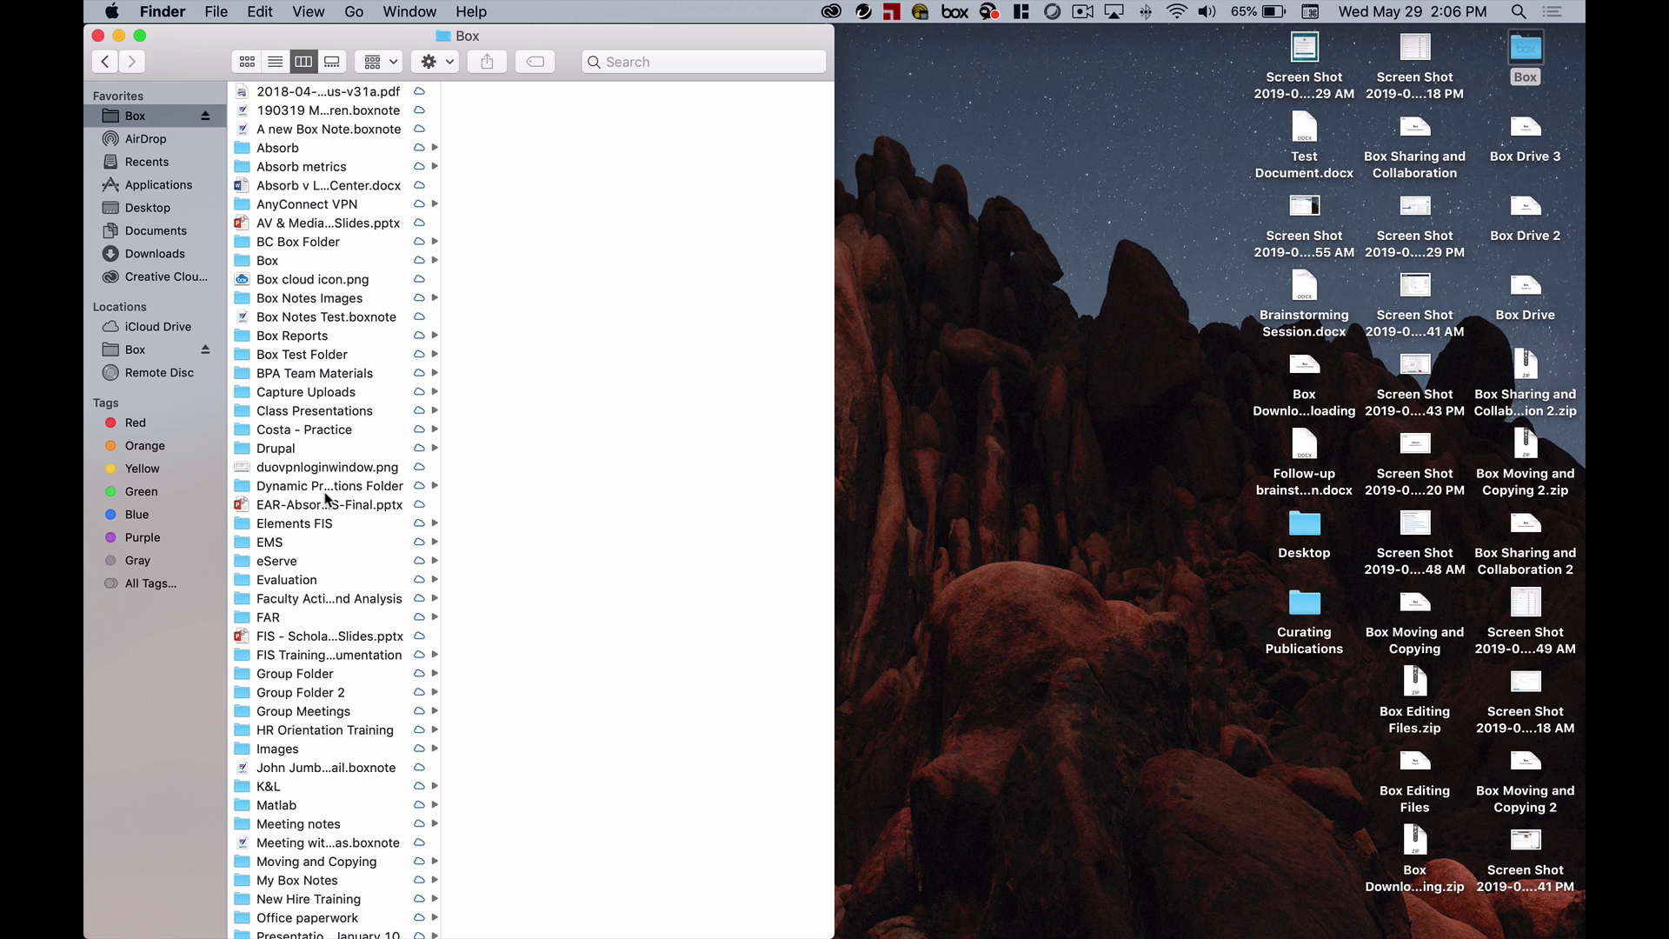
pyautogui.scroll(-5, 327, 497)
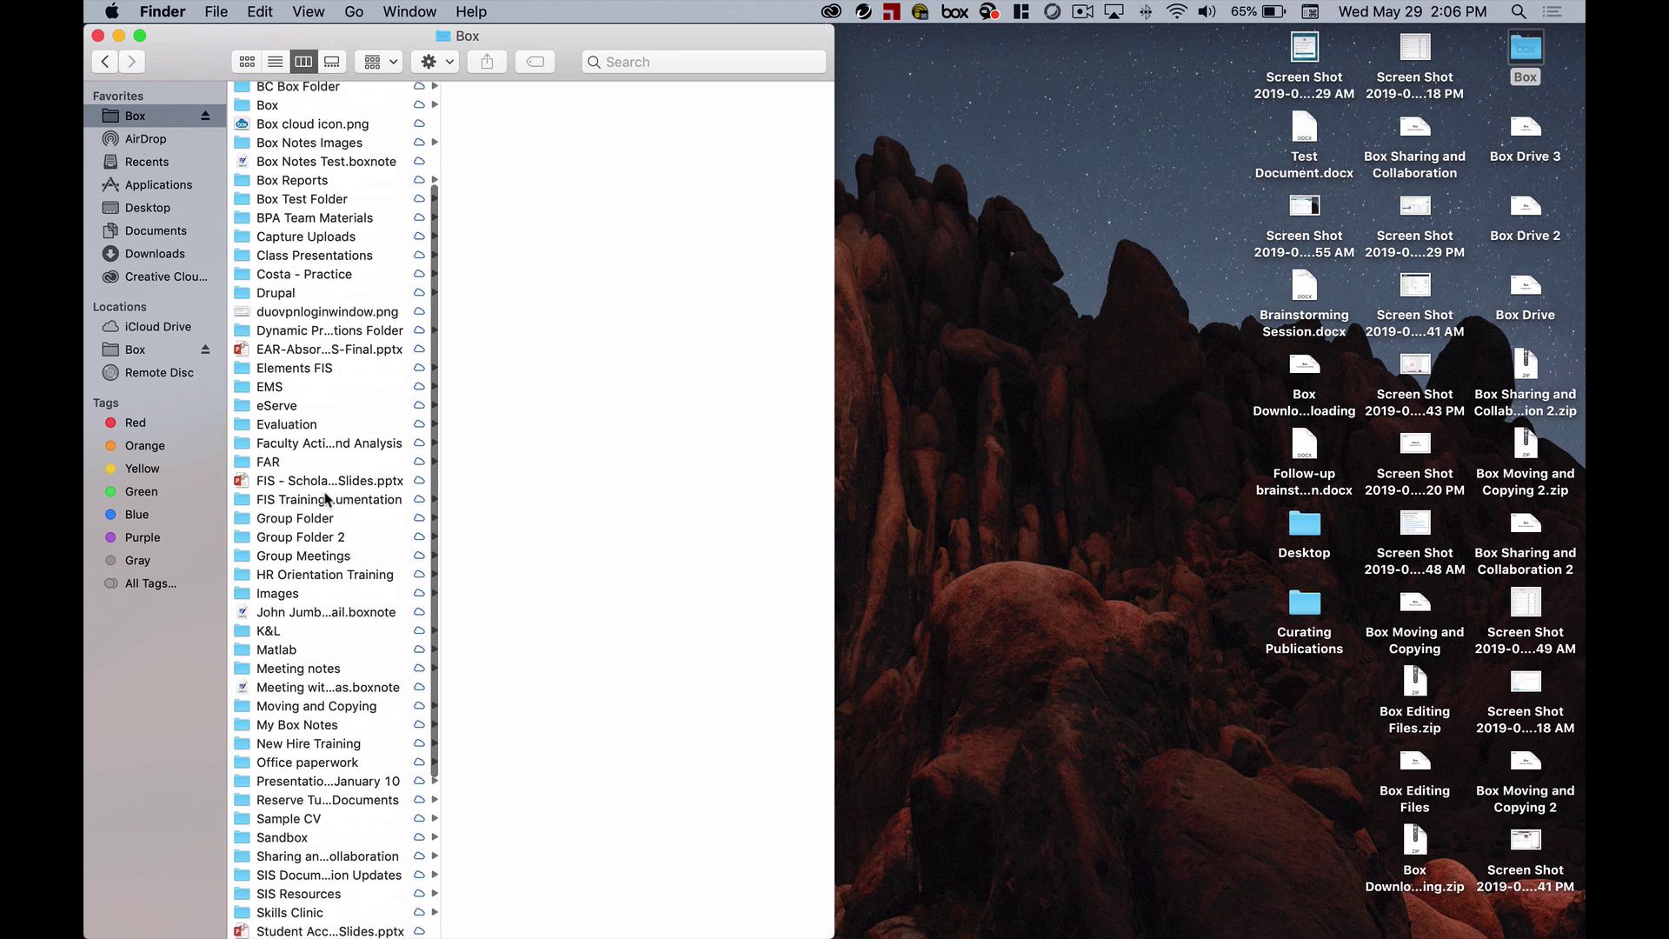
pyautogui.scroll(-5, 327, 498)
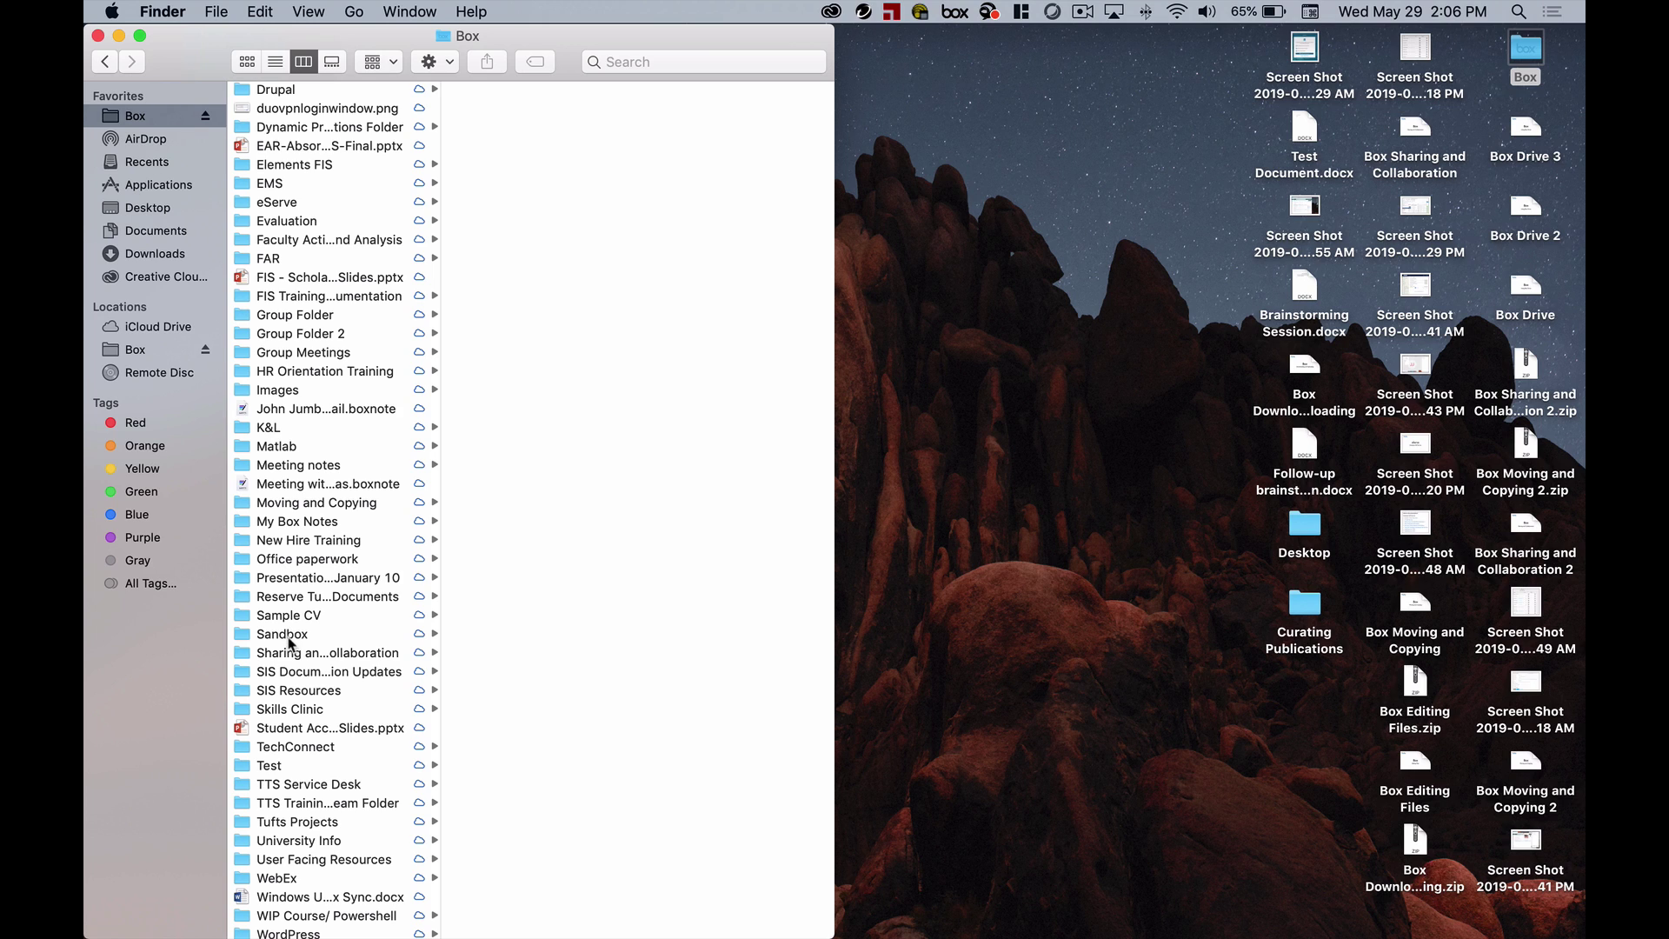
pyautogui.click(289, 638)
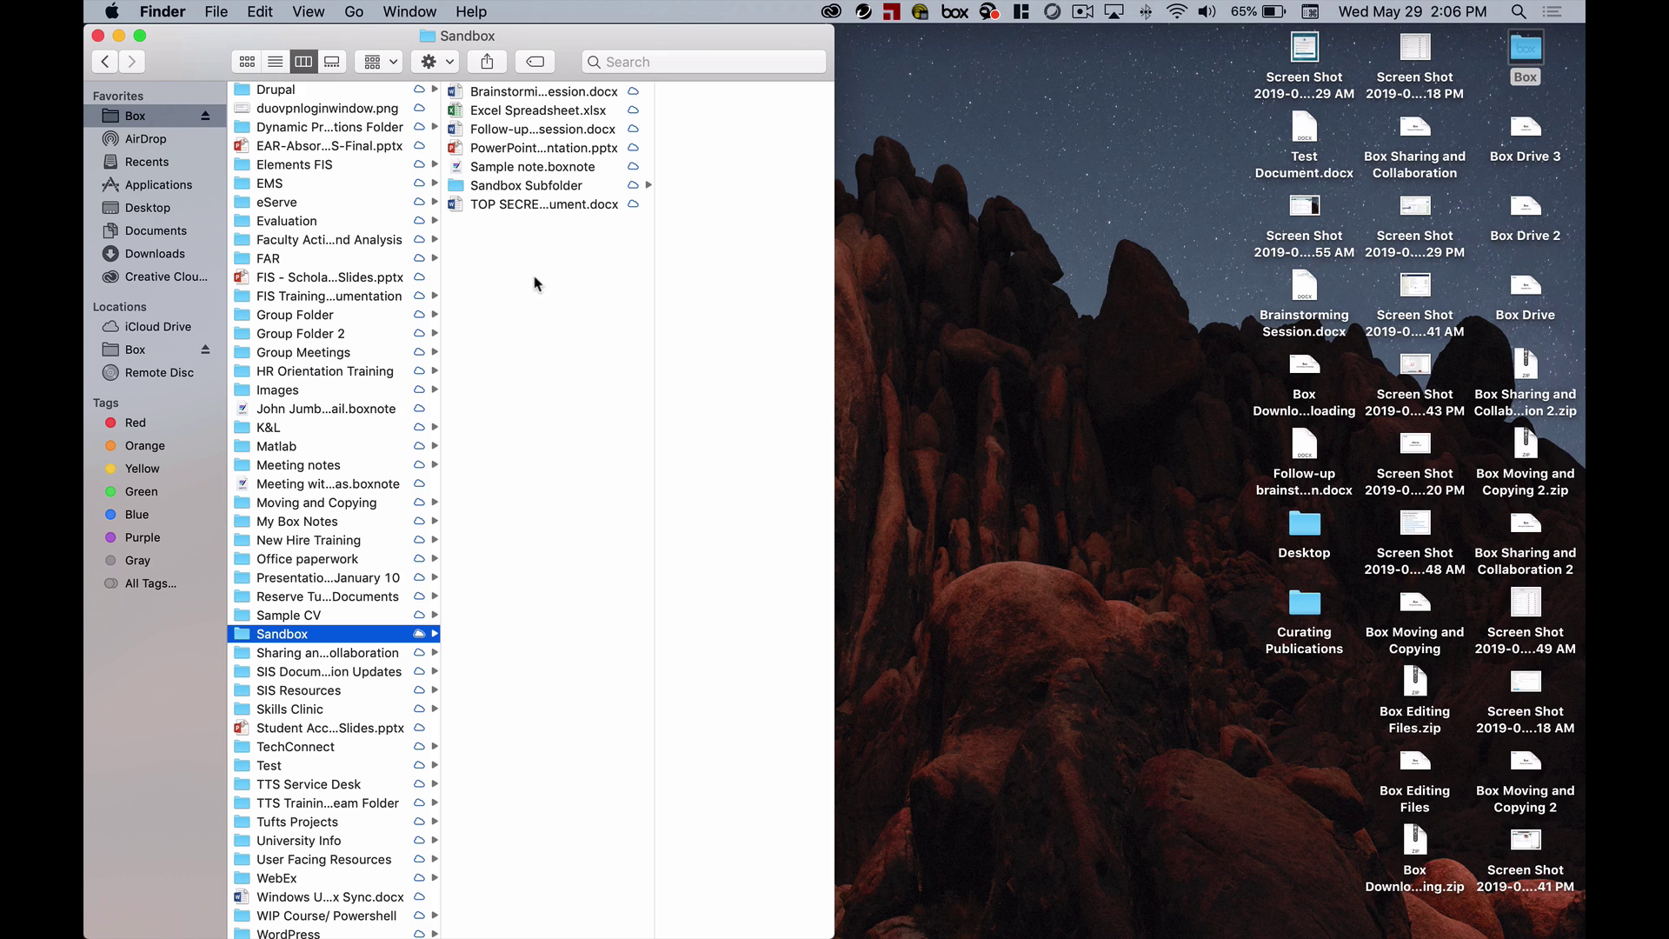
# - Create a new folder named 'test' inside Sandbox
pyautogui.rightClick(500, 268)
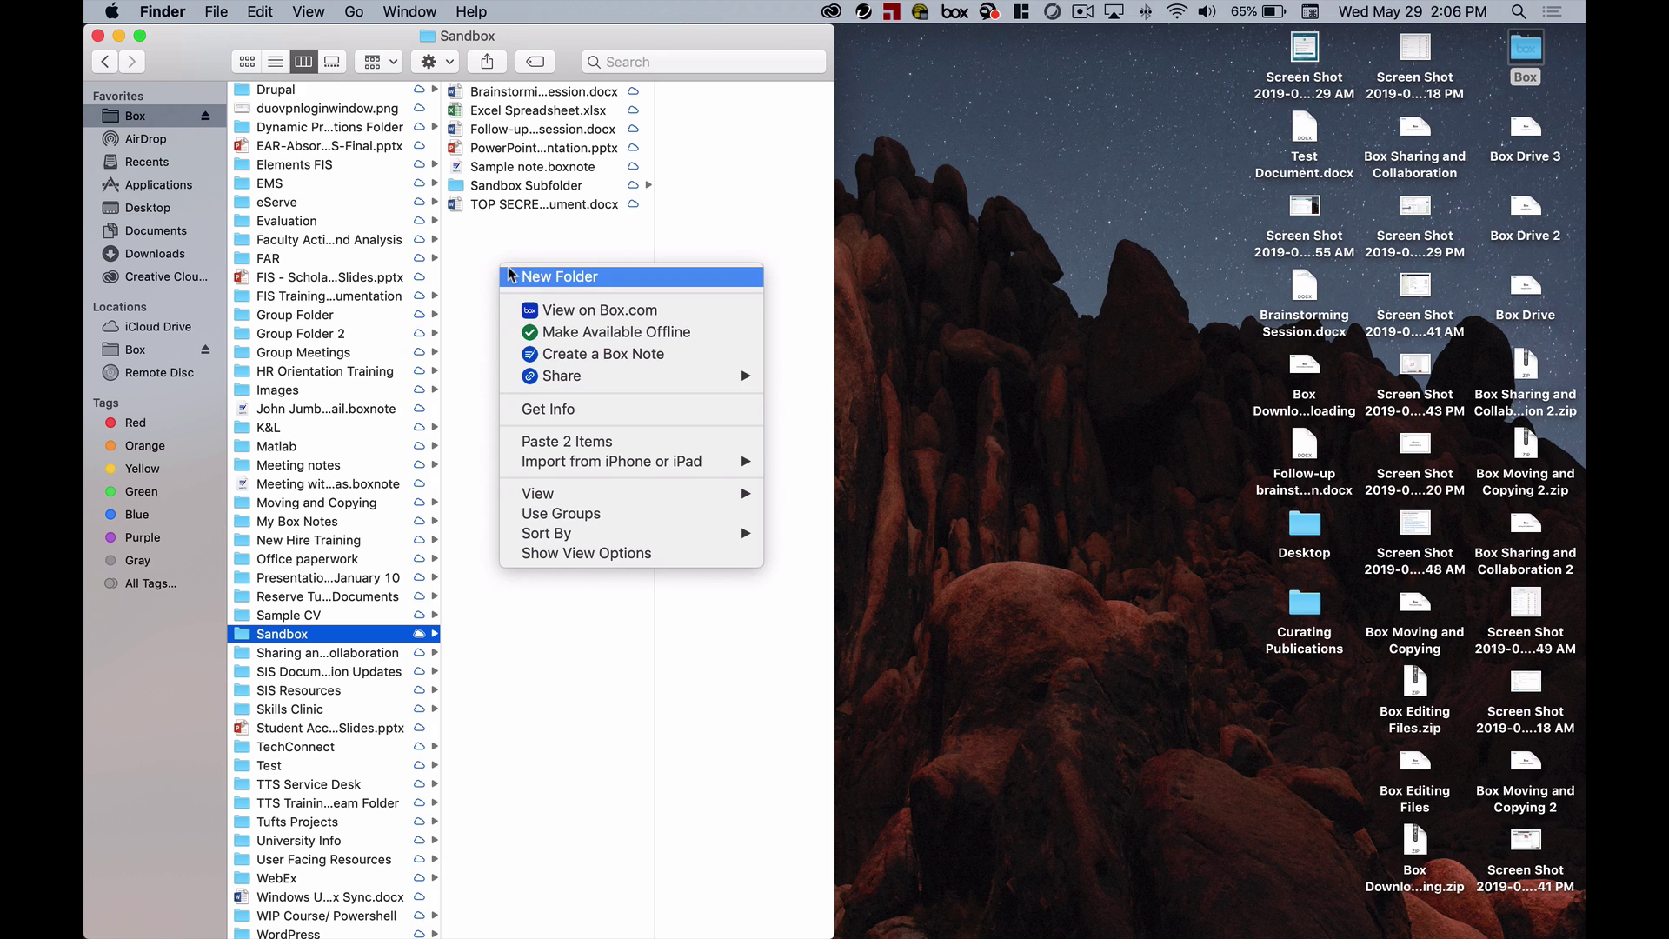
pyautogui.click(551, 276)
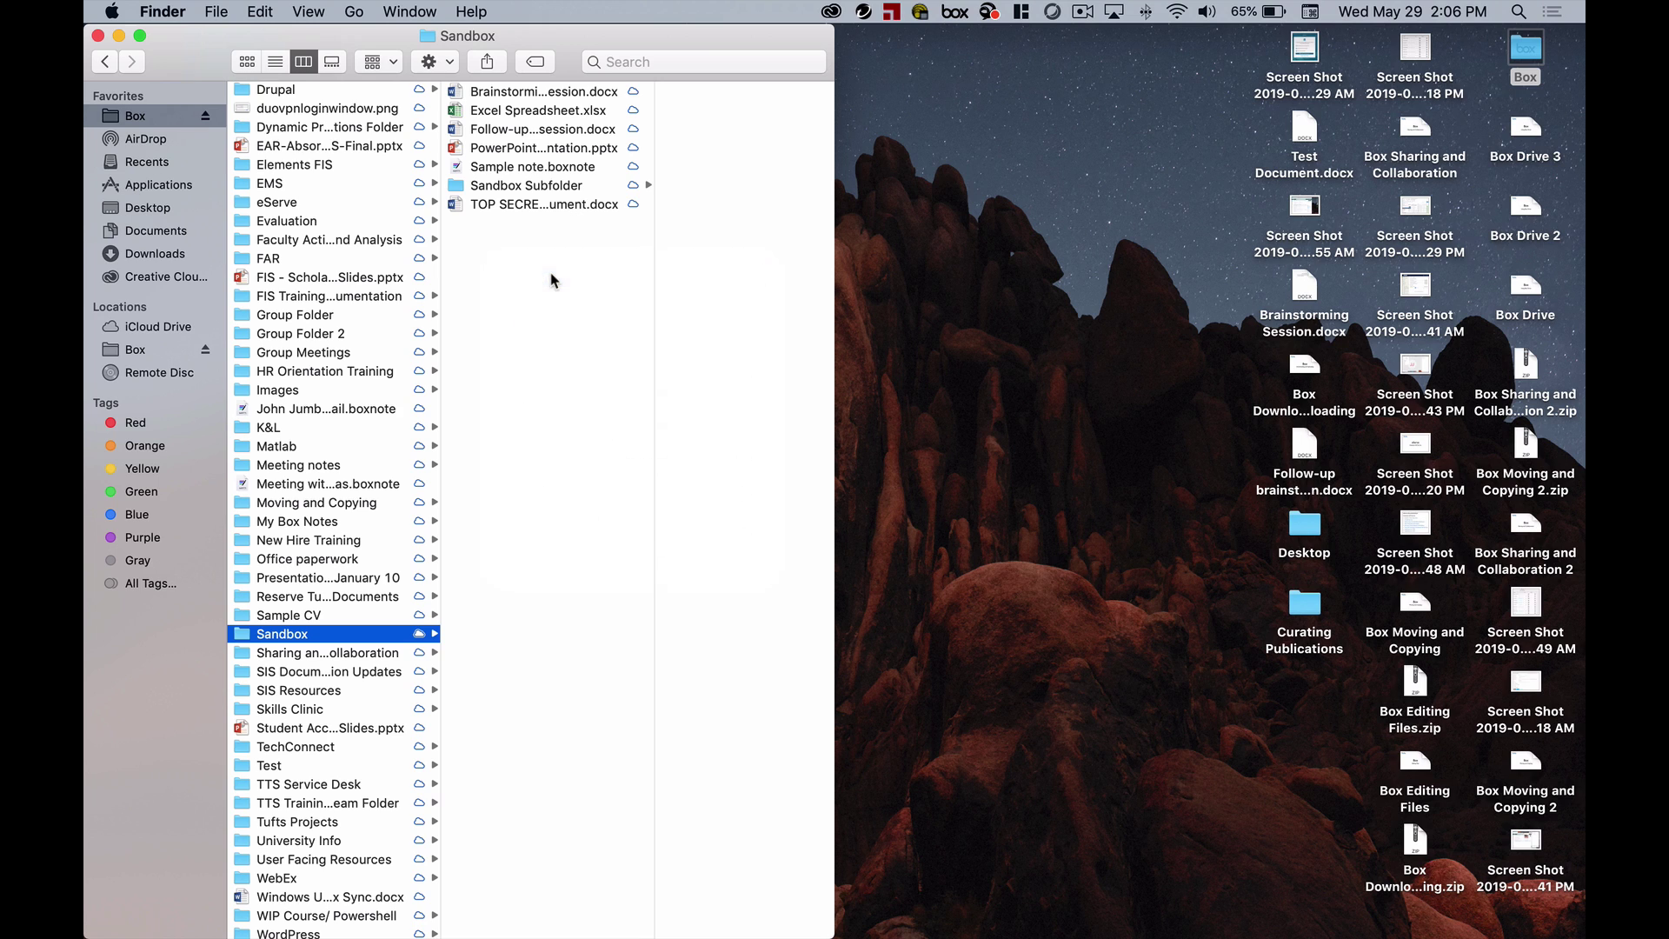
pyautogui.write('test')
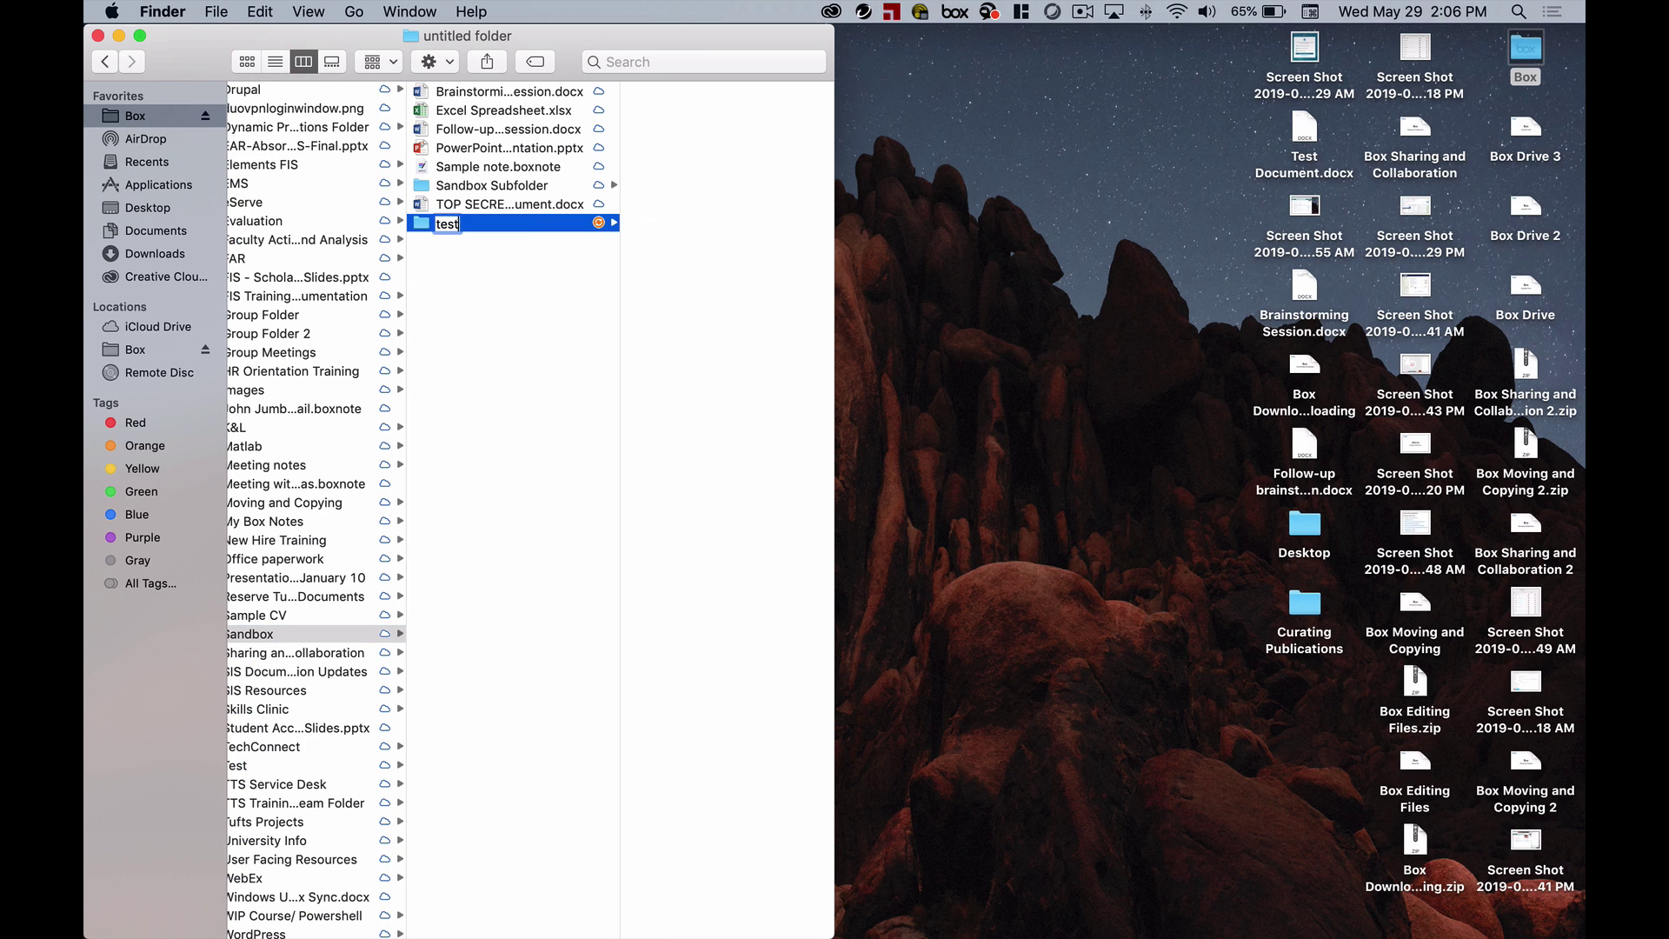
pyautogui.press('Return')
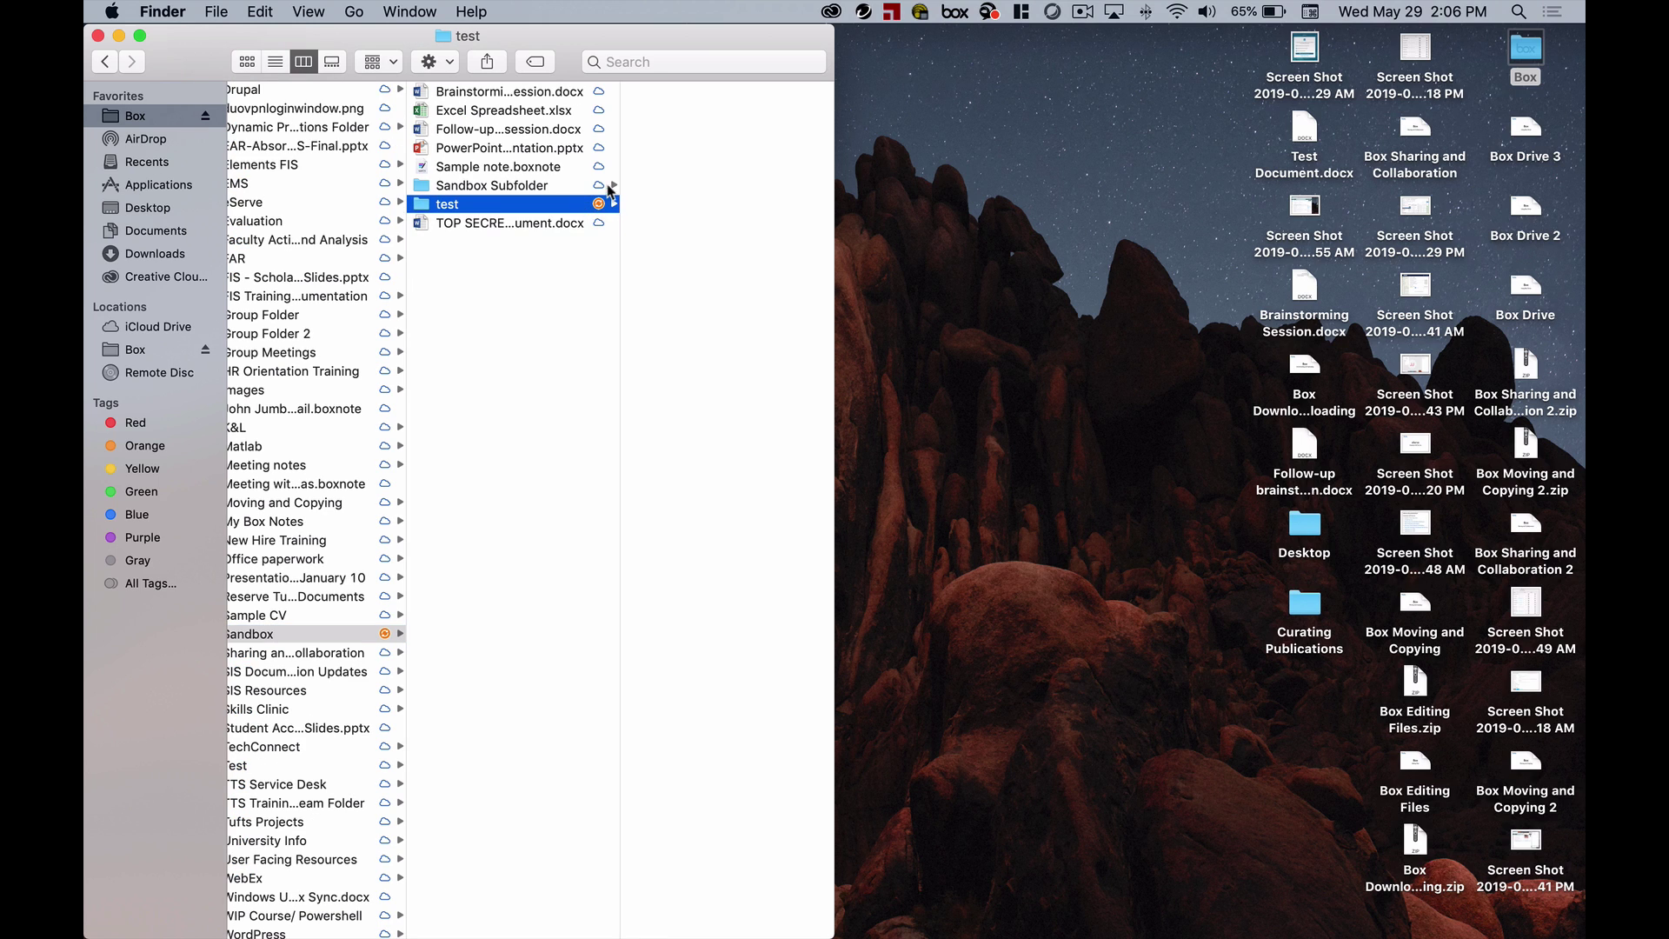
pyautogui.click(518, 270)
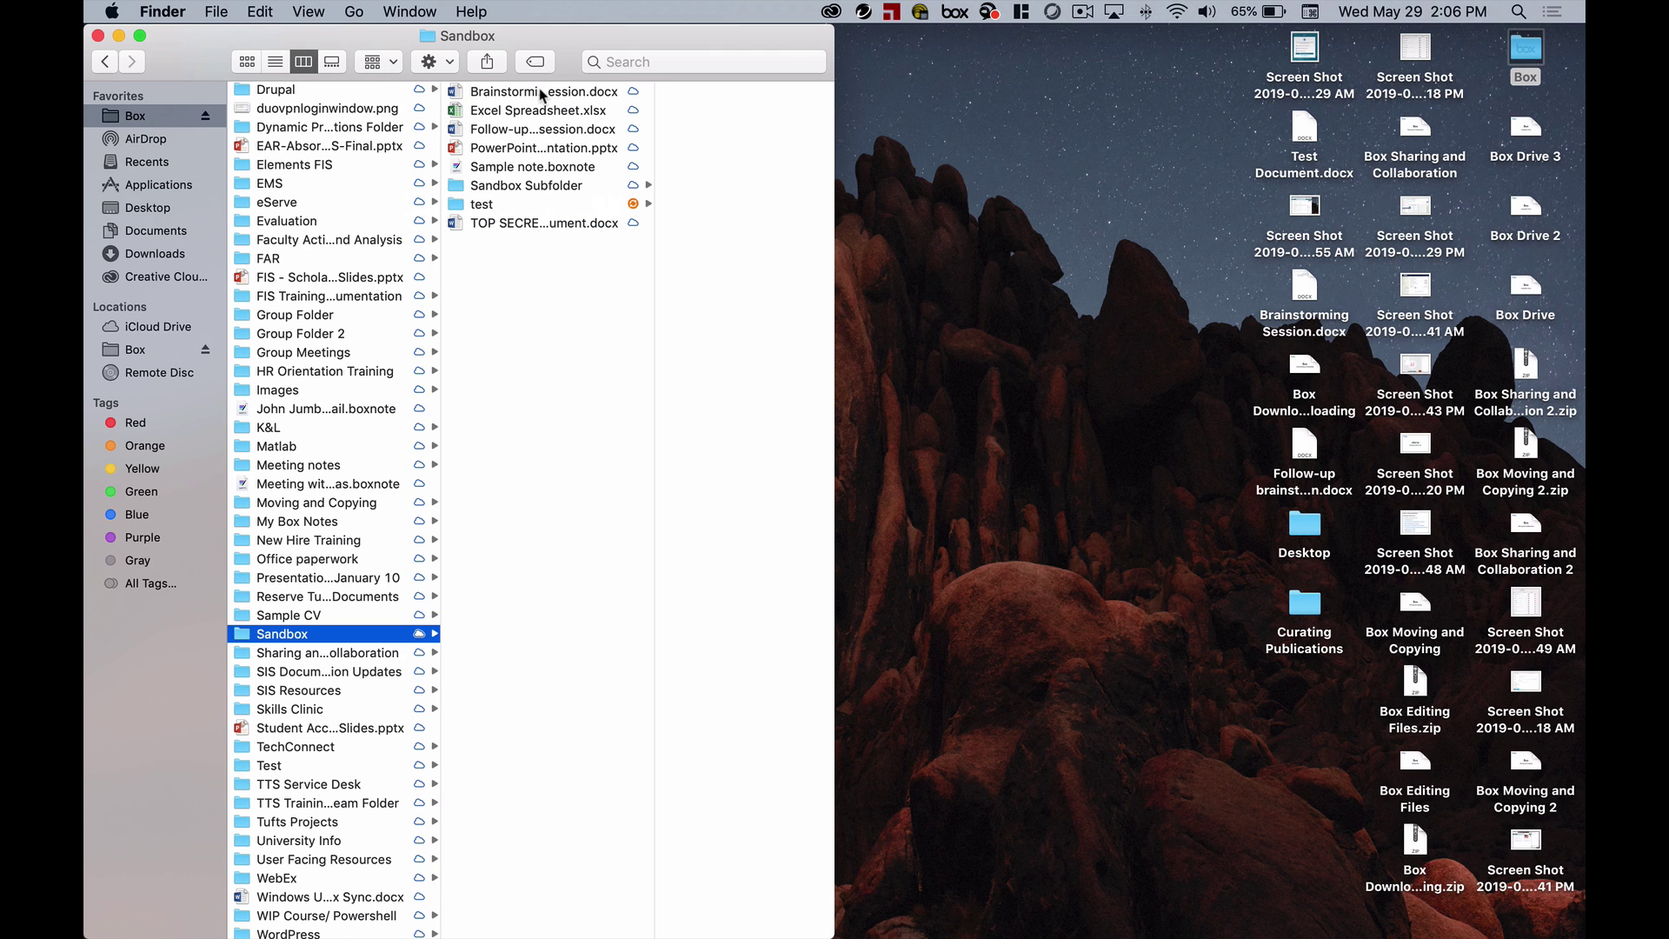
# - Delete the stray letters after 'Yes!' in Brainstorming Session.docx, then save and close it
pyautogui.doubleClick(504, 92)
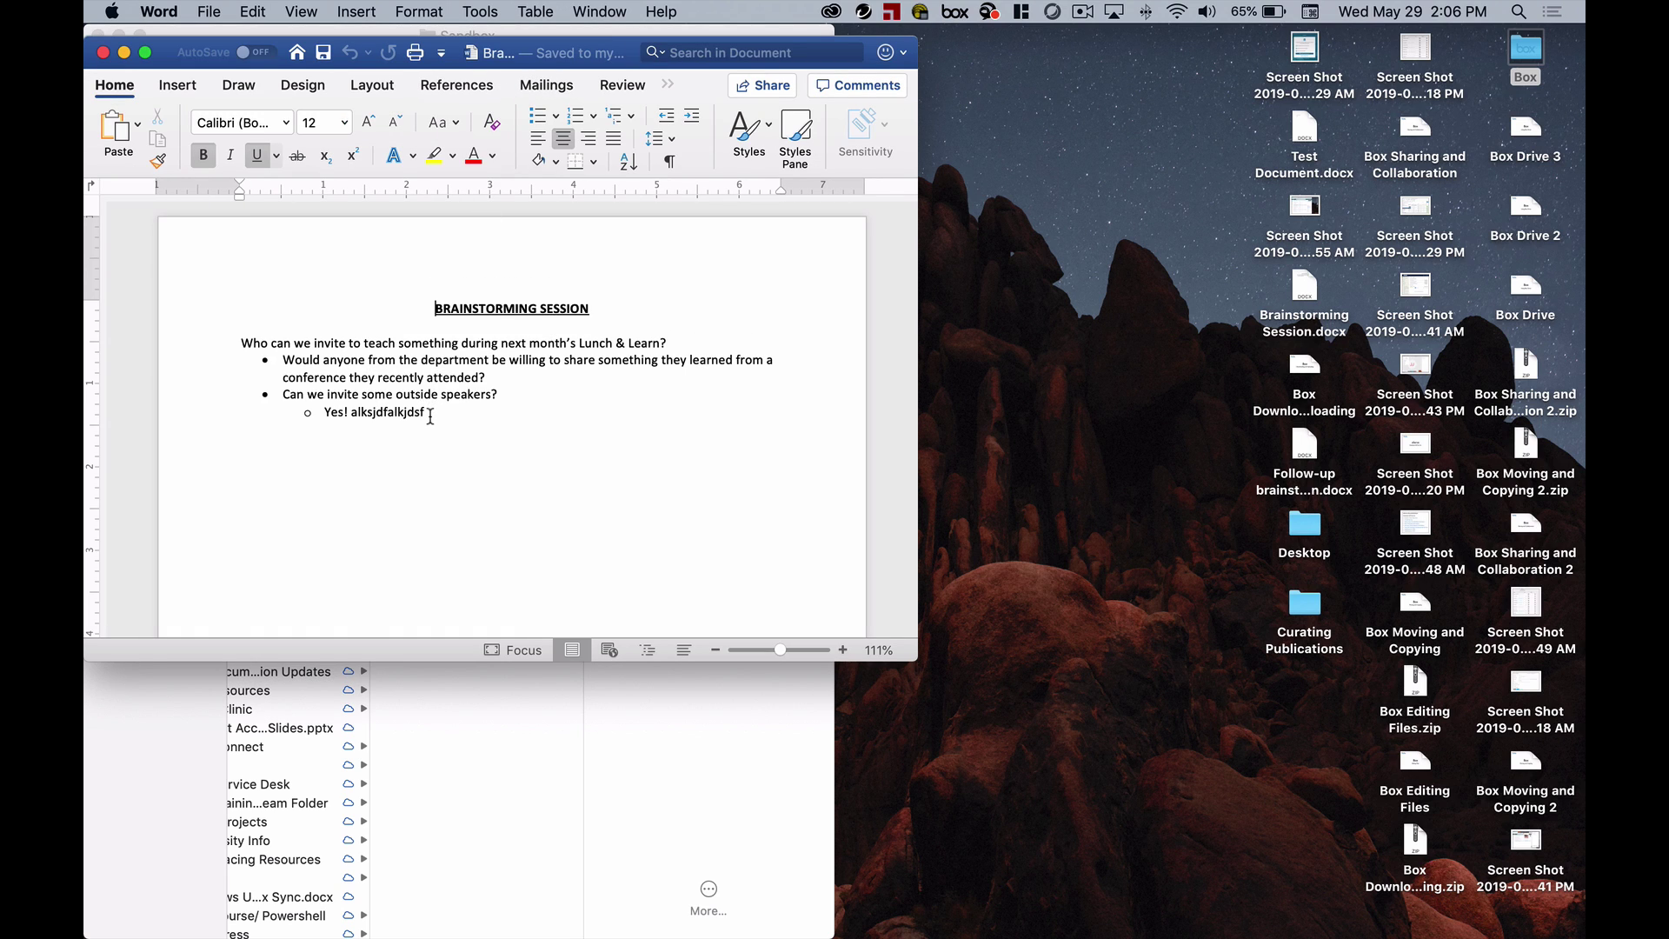
pyautogui.moveTo(426, 413); pyautogui.dragTo(353, 419)
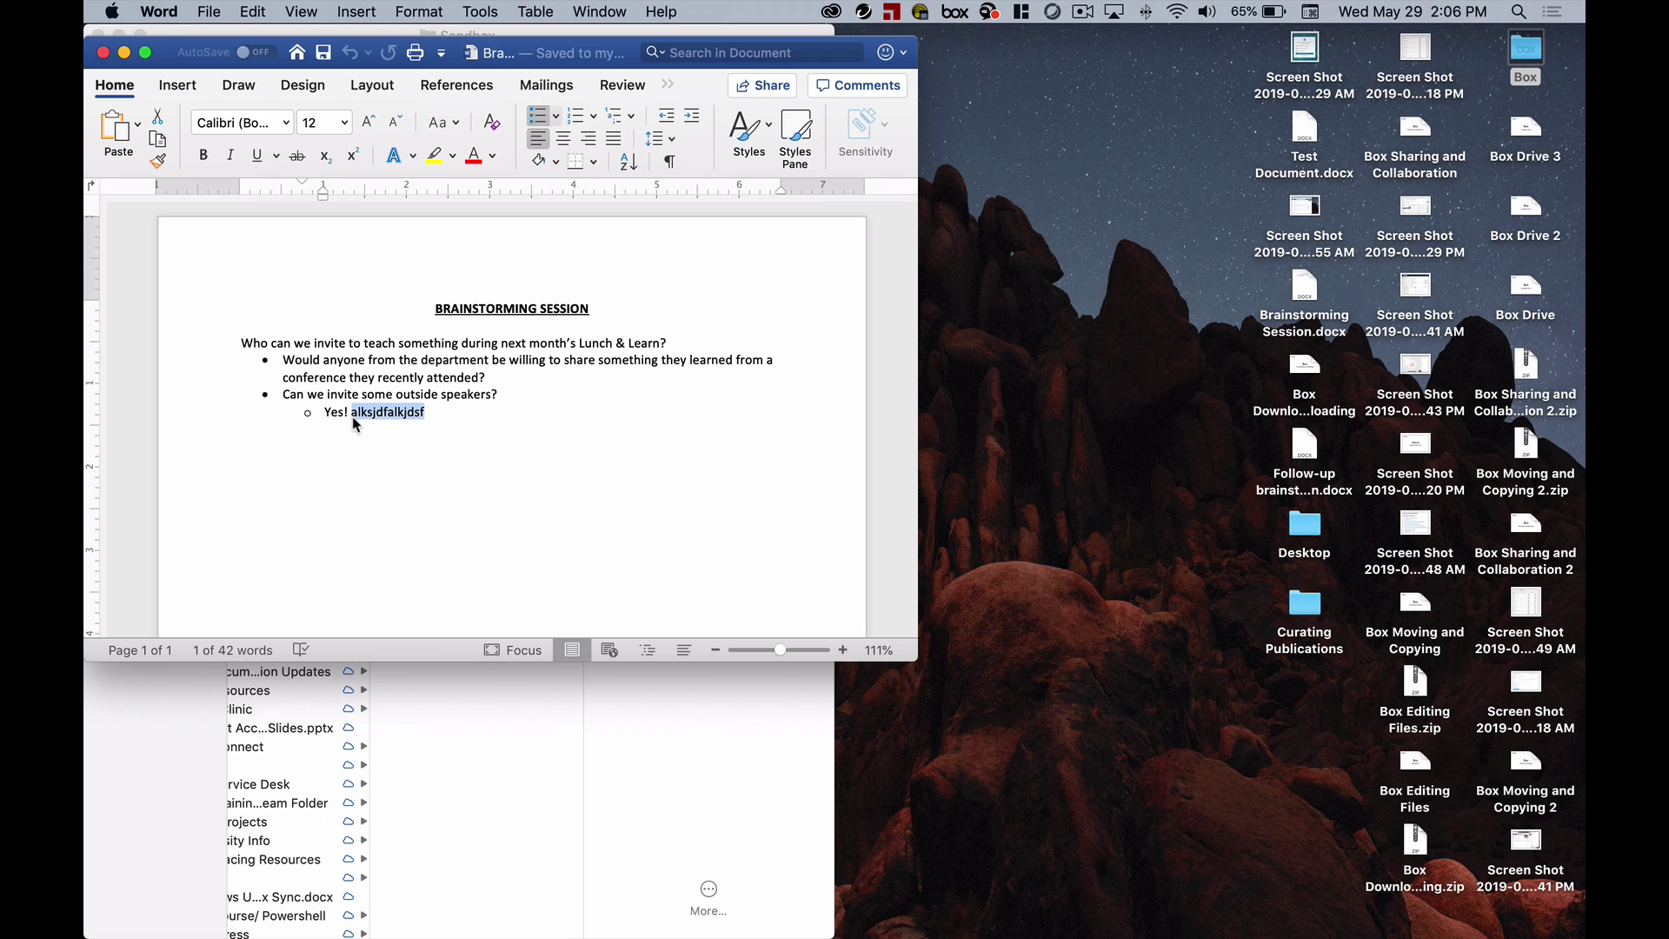
pyautogui.press('BackSpace')
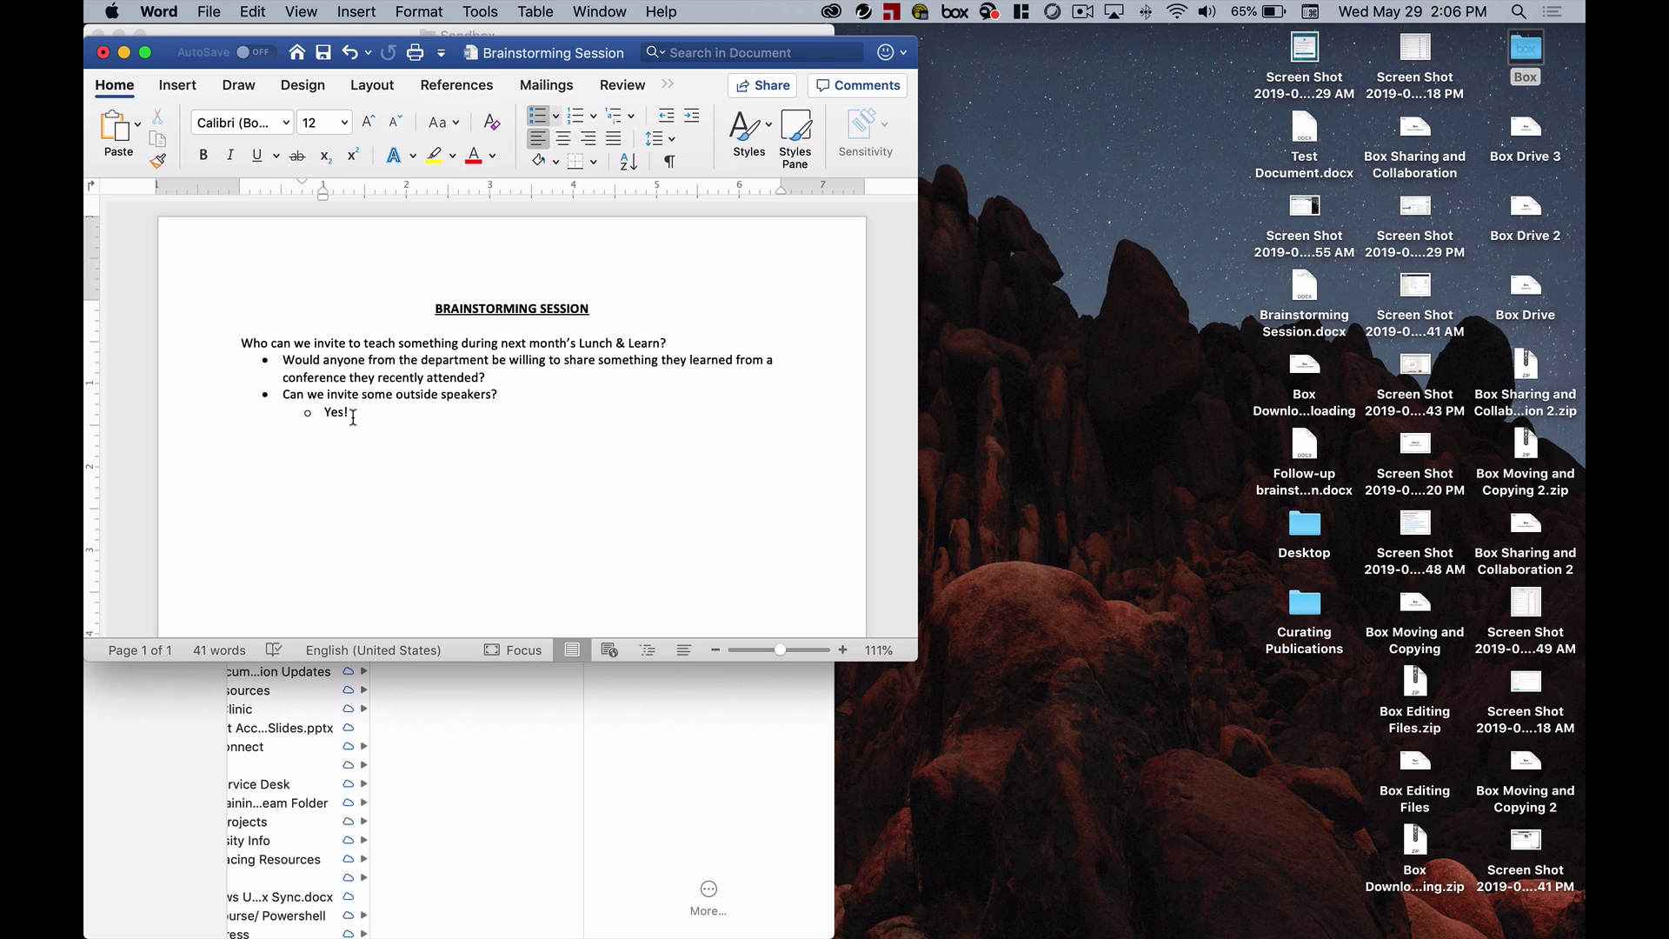
pyautogui.press('super+s')
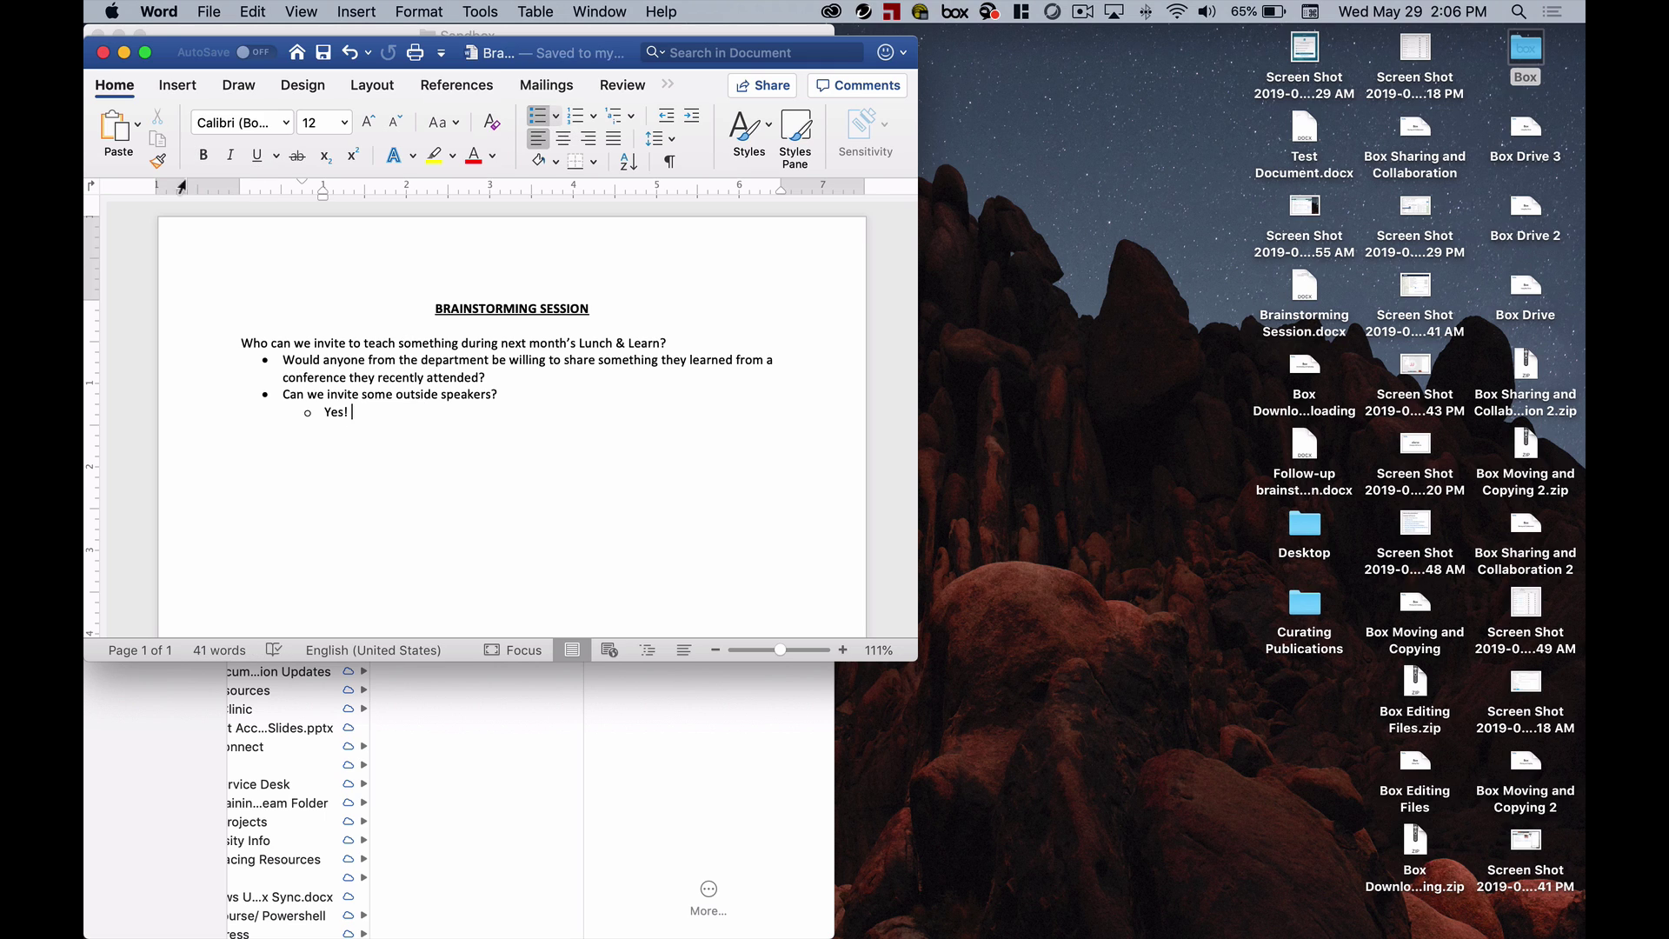
pyautogui.click(104, 53)
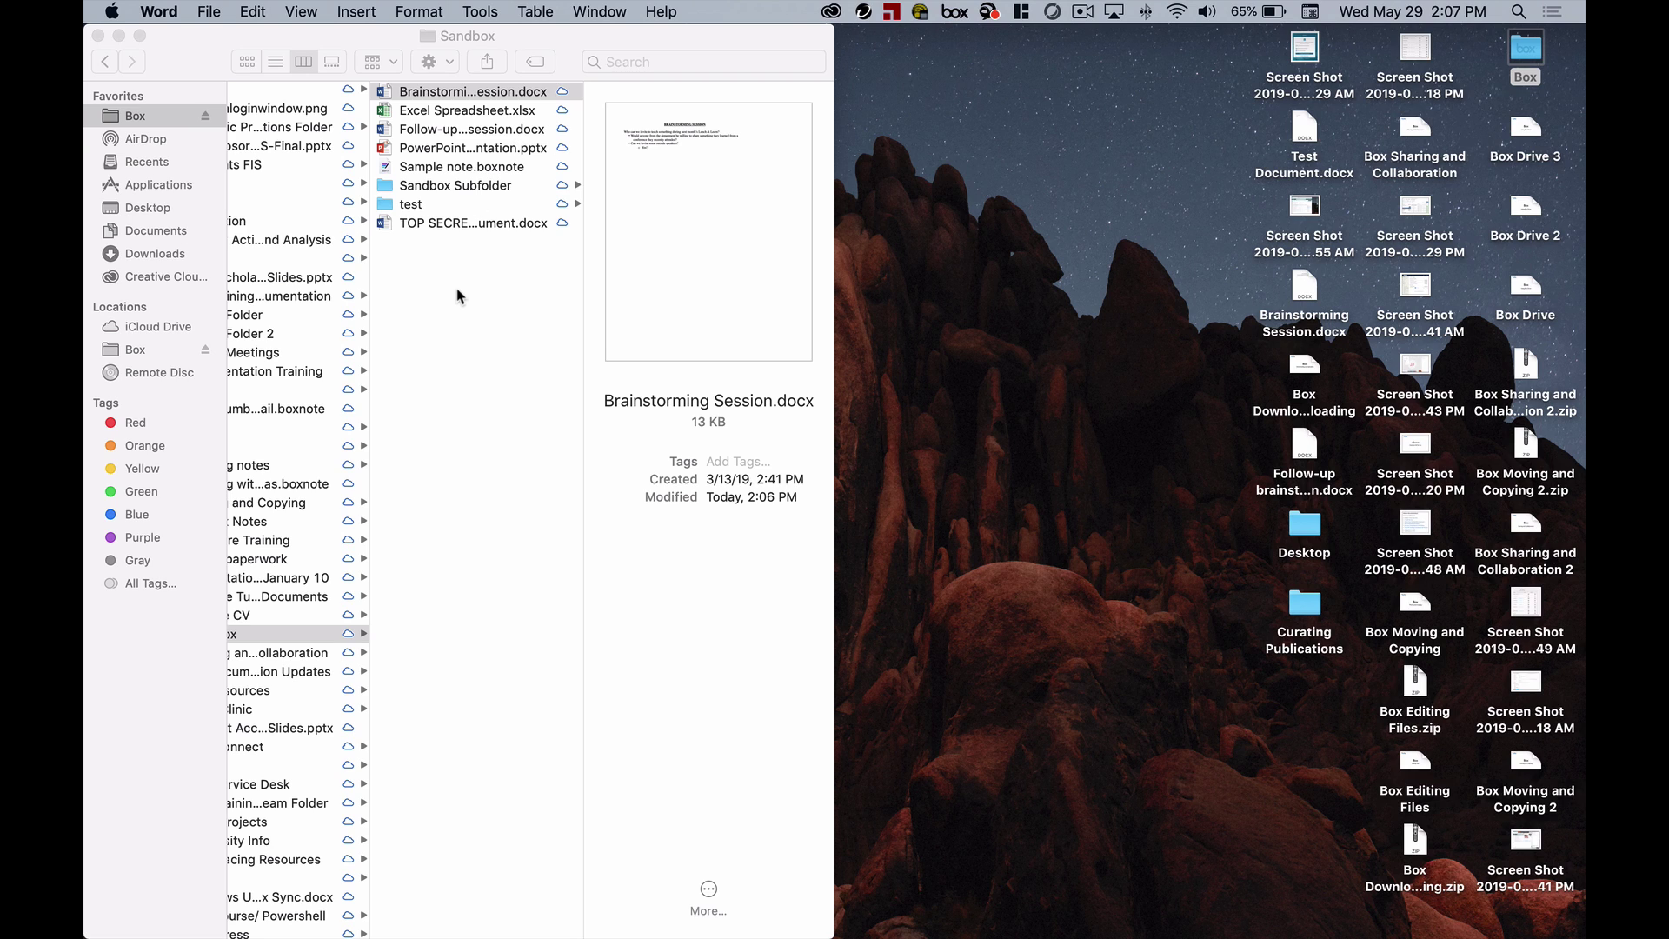
# - Move TOP SECRET Very Important Word document.docx from Sandbox into the test folder
pyautogui.click(466, 231)
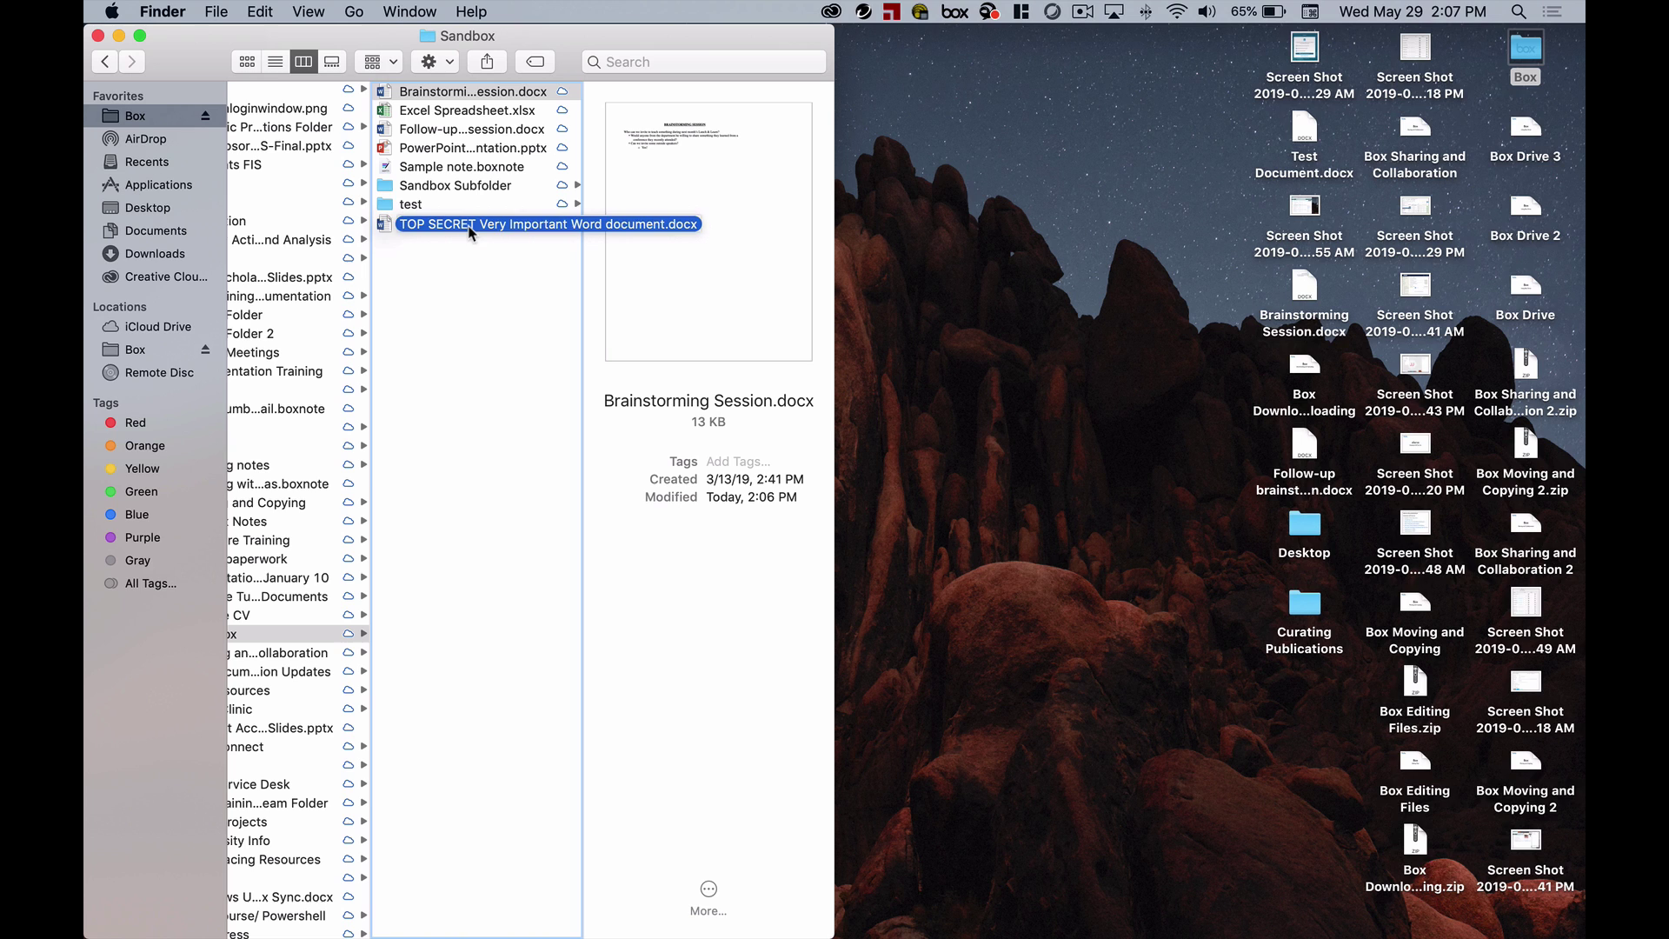
pyautogui.moveTo(470, 230); pyautogui.dragTo(415, 209)
pyautogui.click(412, 205)
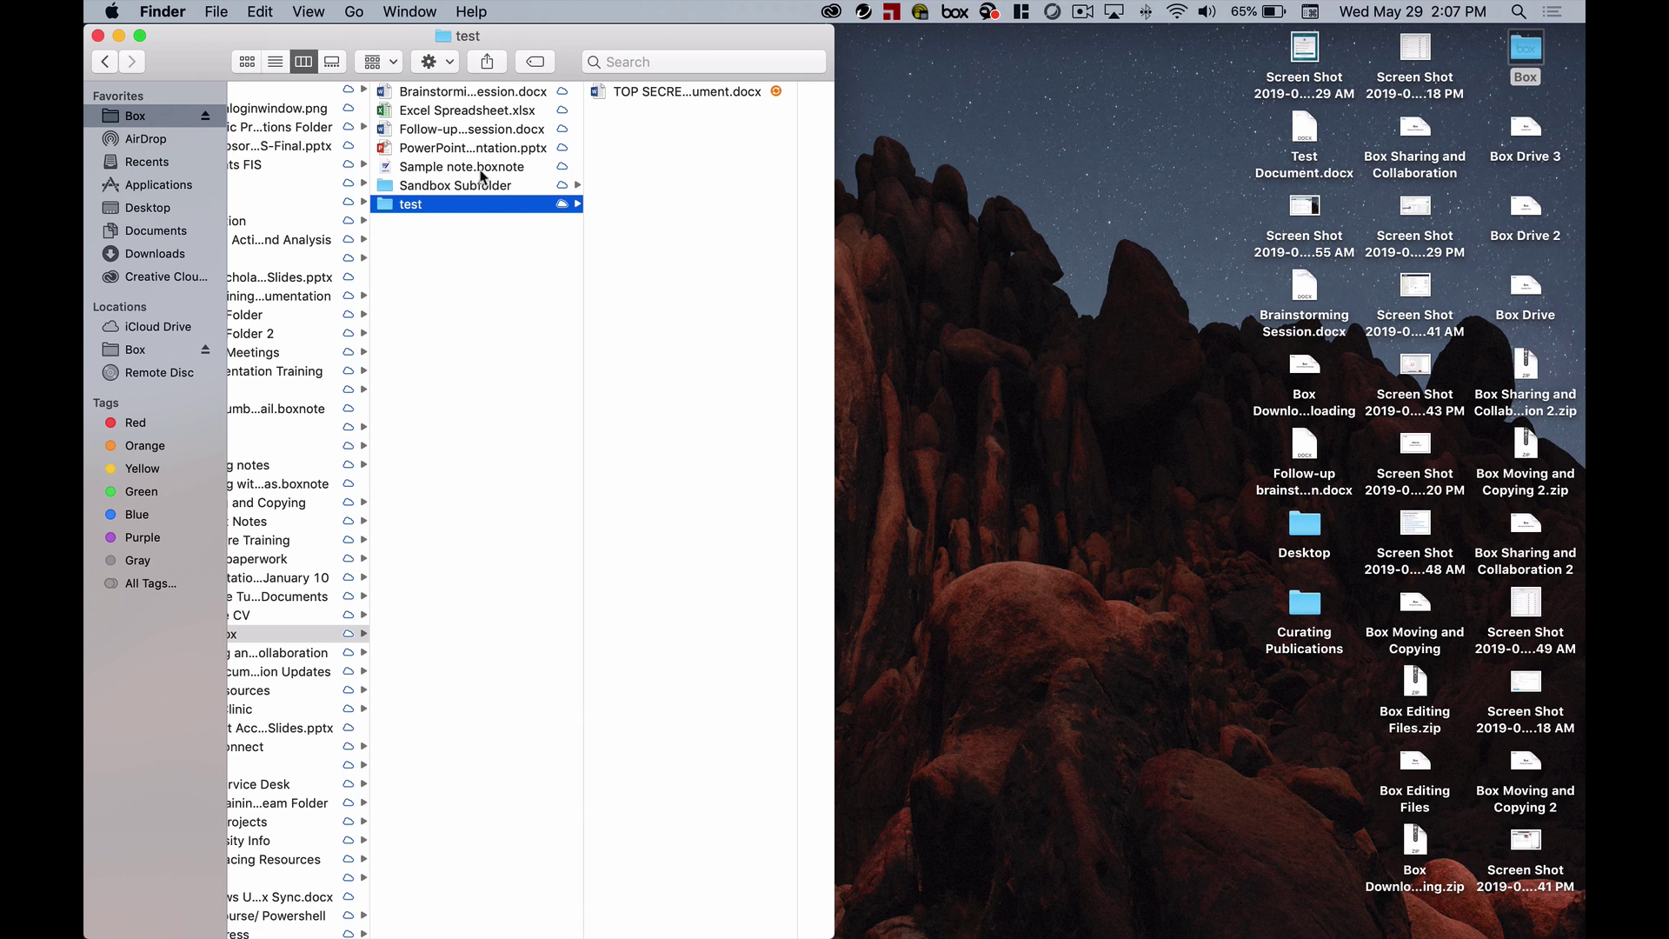
# - Duplicate Brainstorming Session.docx to create Brainstorming Session copy.docx in Sandbox
pyautogui.rightClick(492, 97)
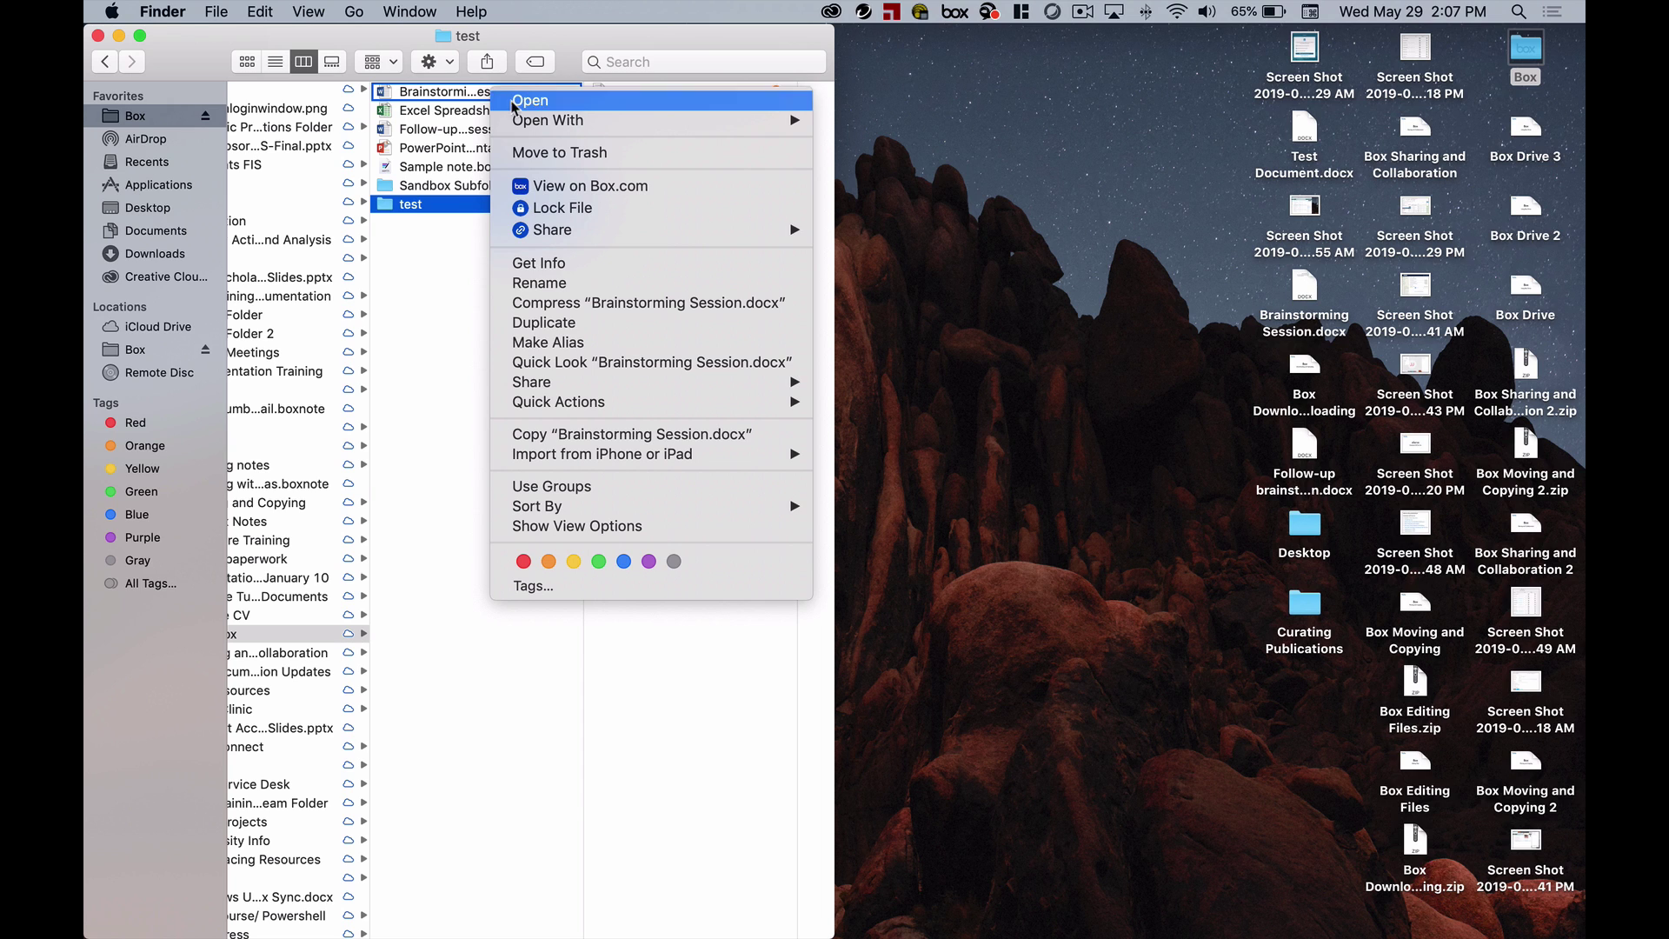
pyautogui.click(561, 334)
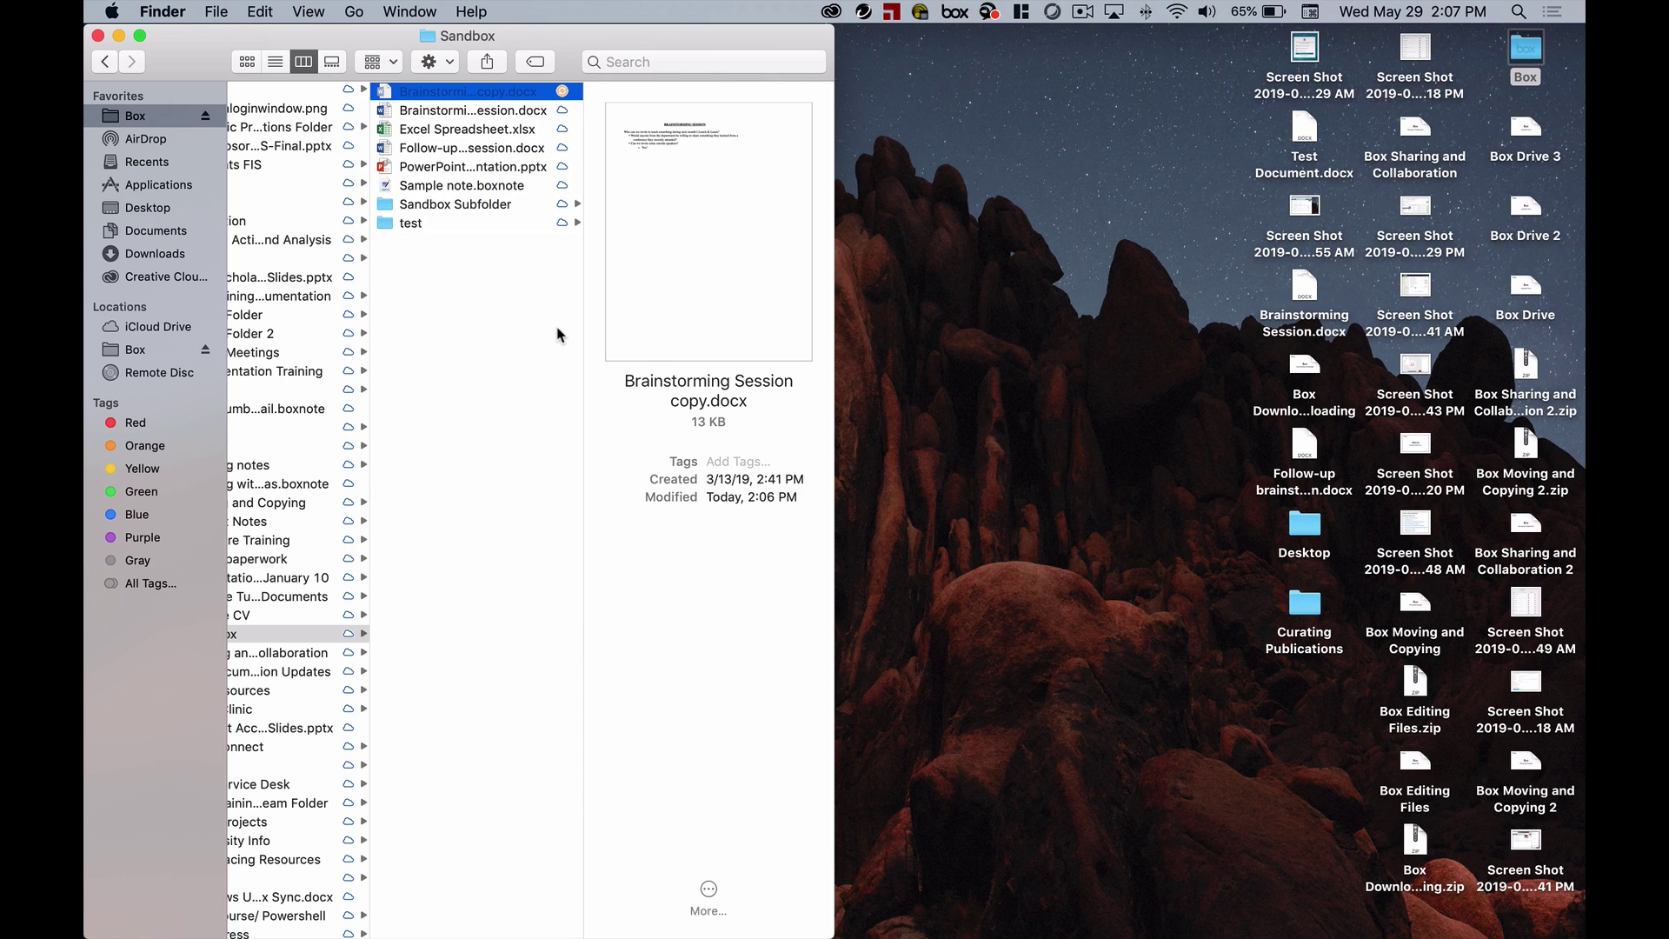
pyautogui.click(488, 89)
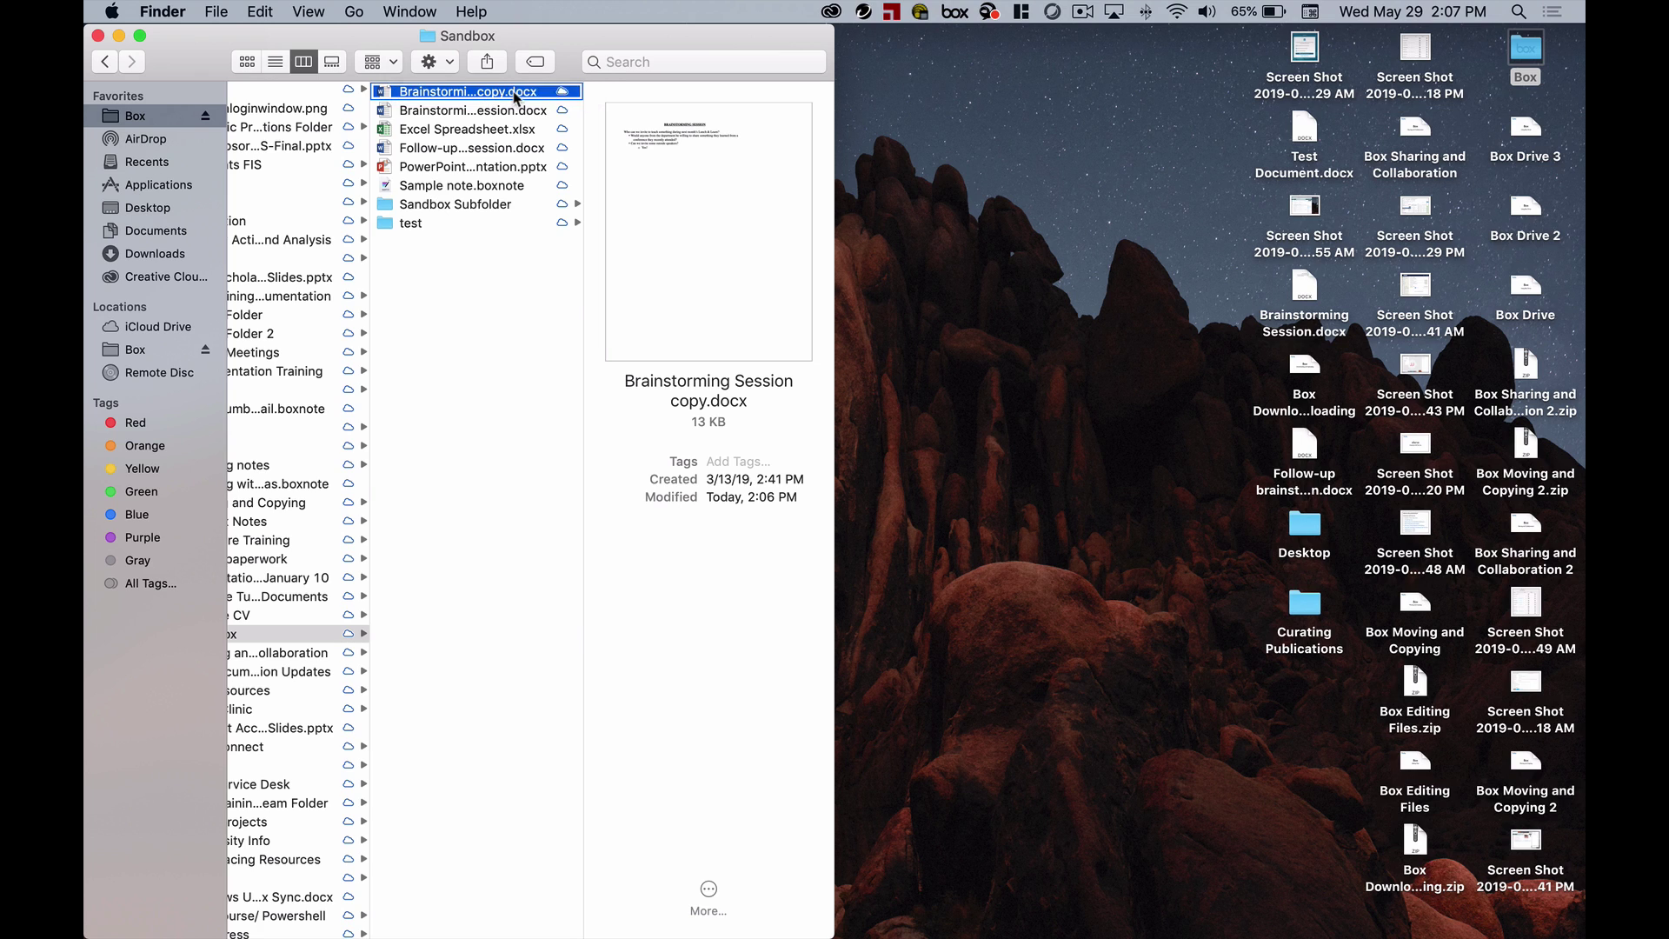
# - Move Brainstorming Session copy.docx to the Trash and confirm permanent deletion
pyautogui.rightClick(514, 94)
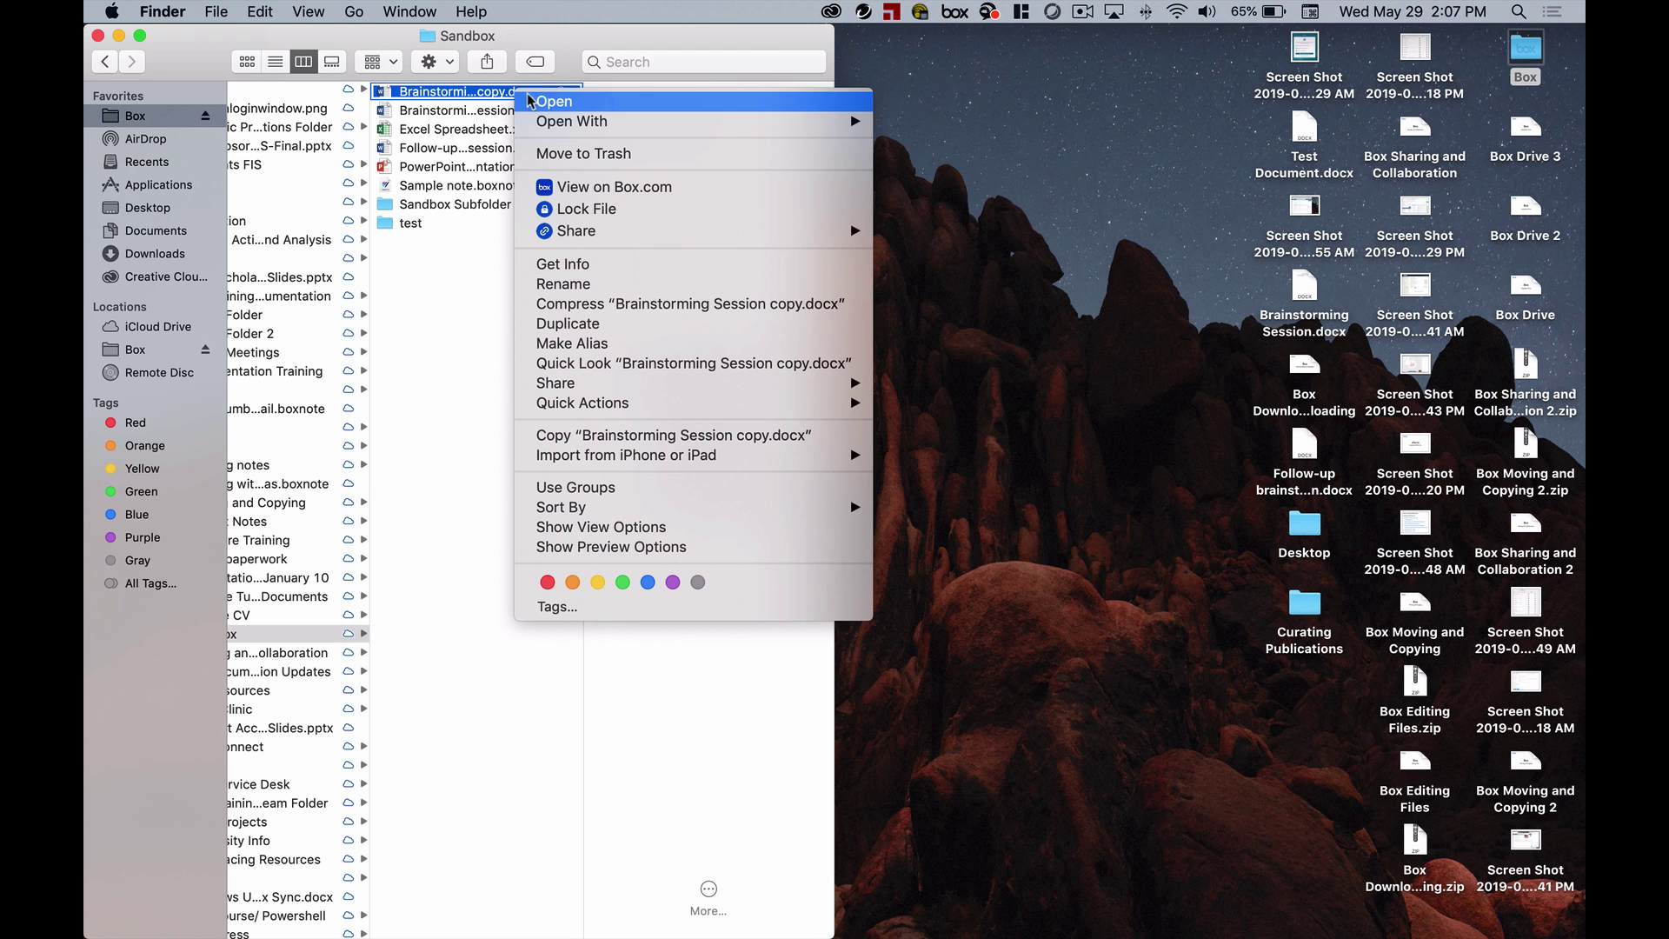
pyautogui.click(627, 155)
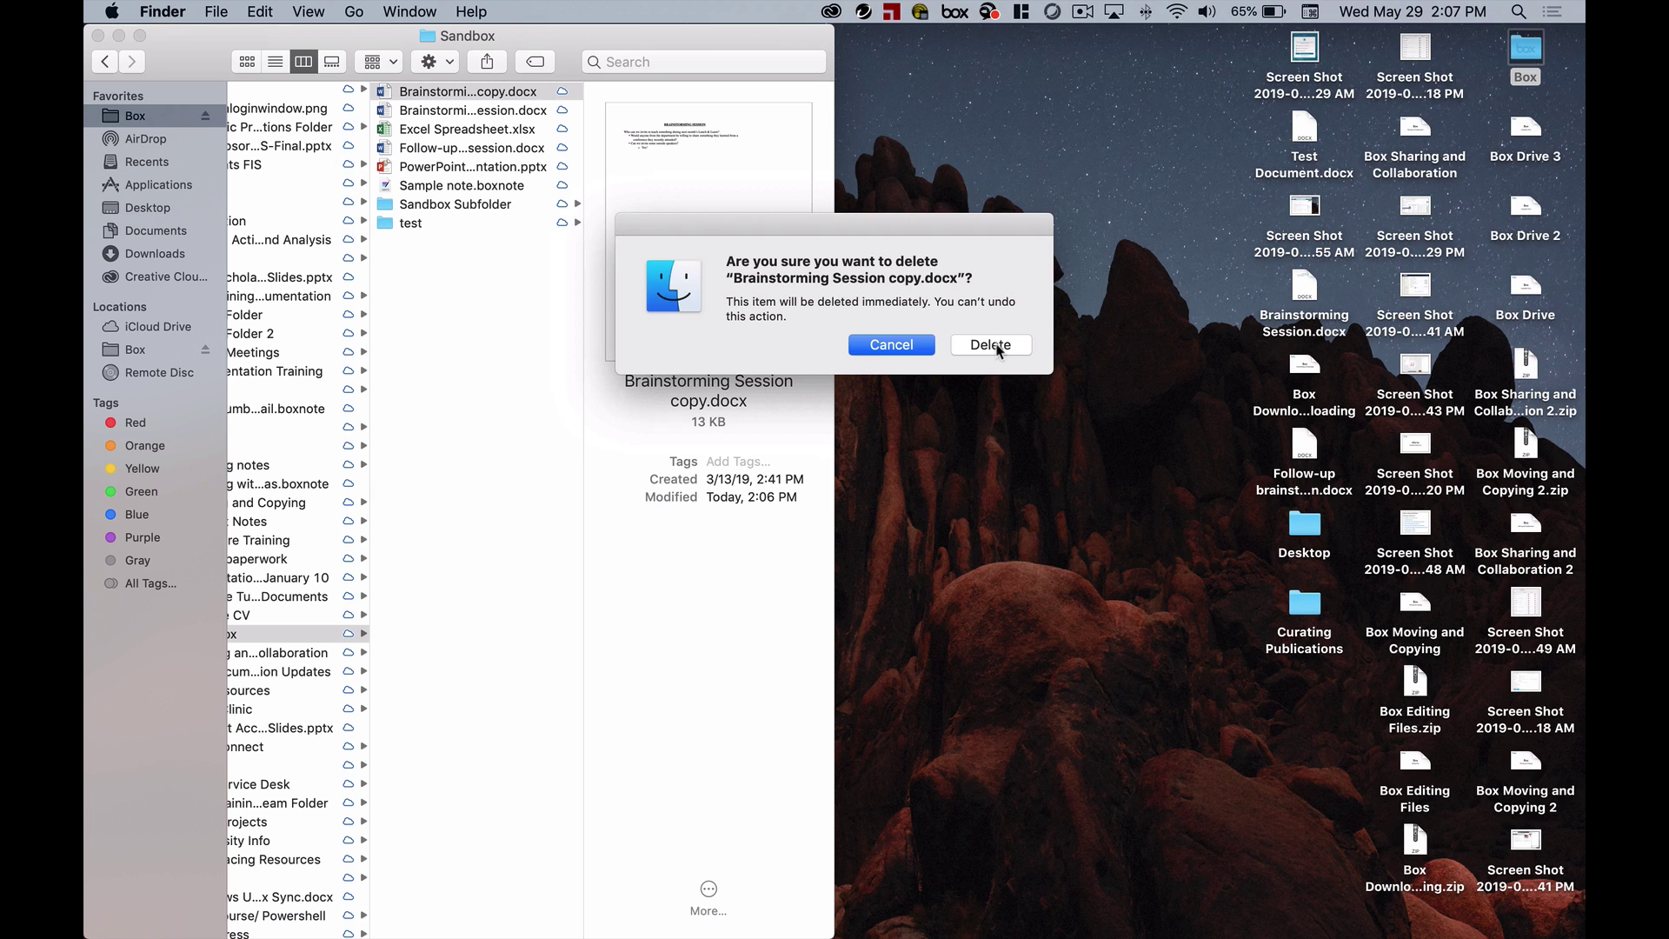
pyautogui.click(999, 351)
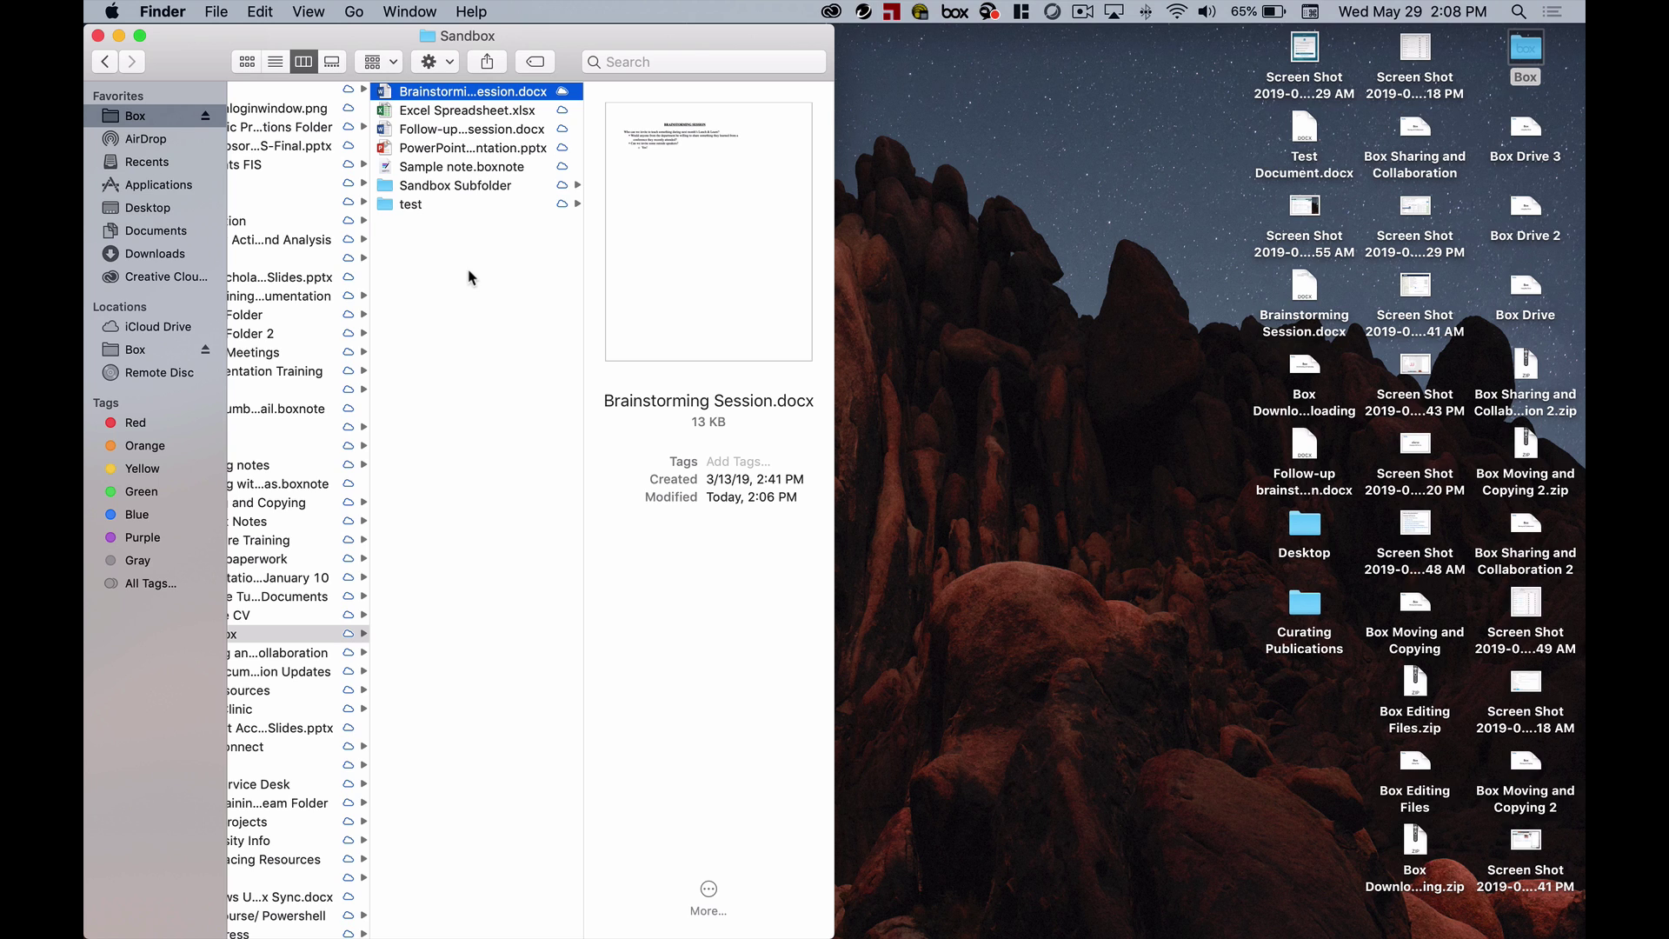
pyautogui.click(492, 89)
pyautogui.rightClick(462, 91)
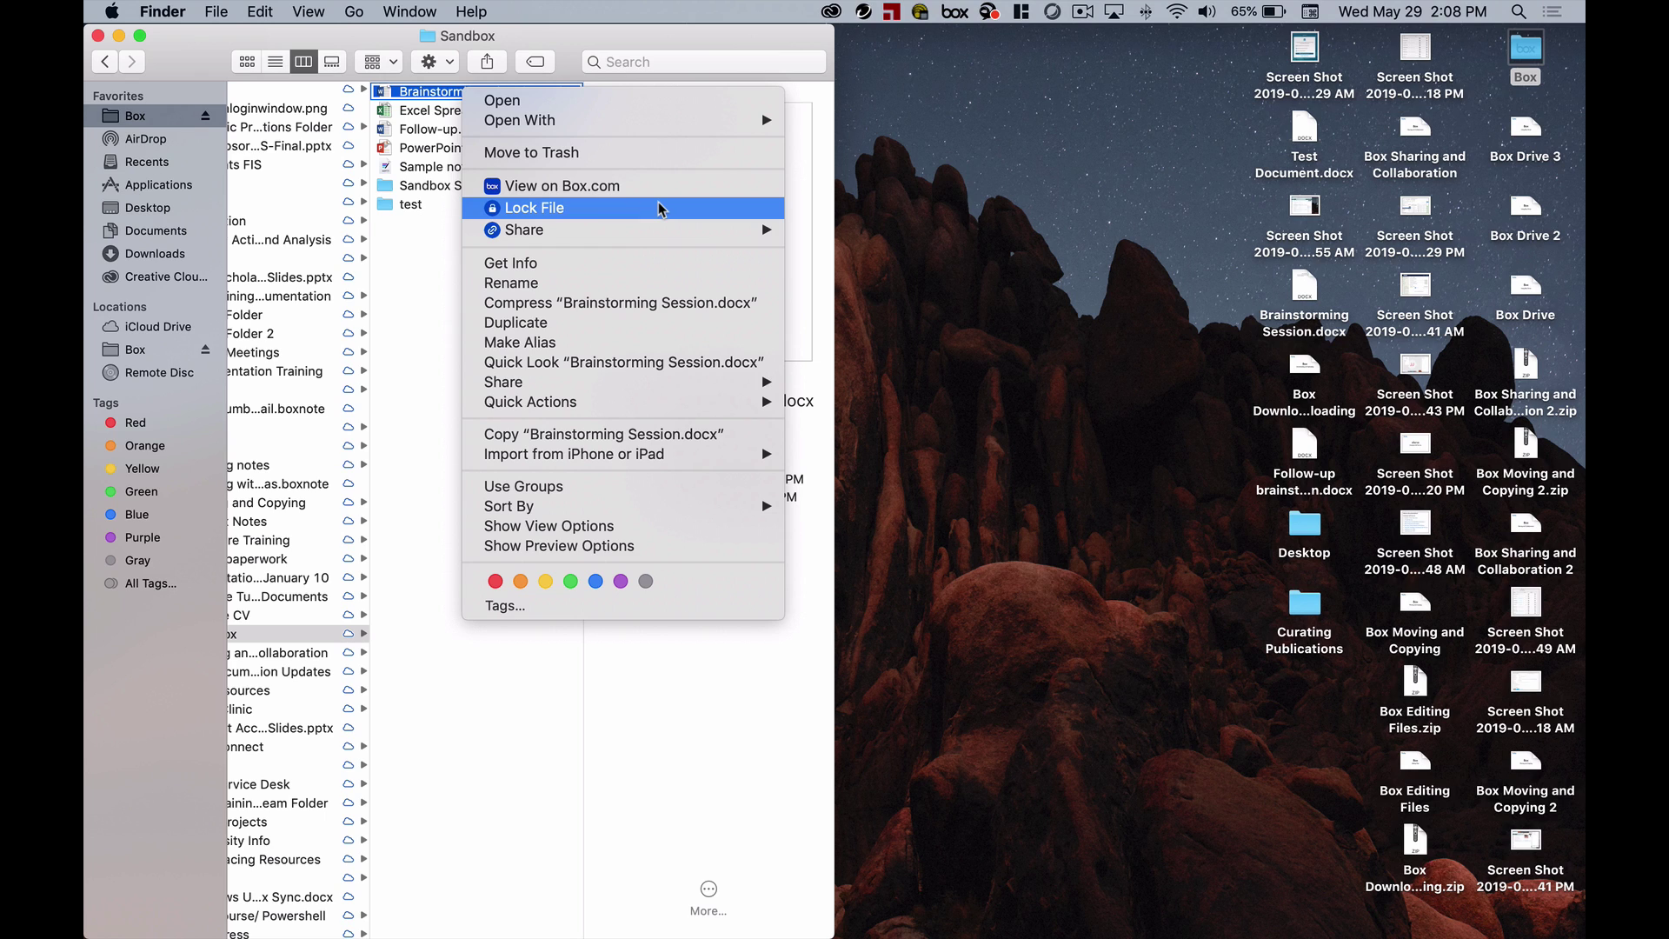
pyautogui.moveTo(663, 233)
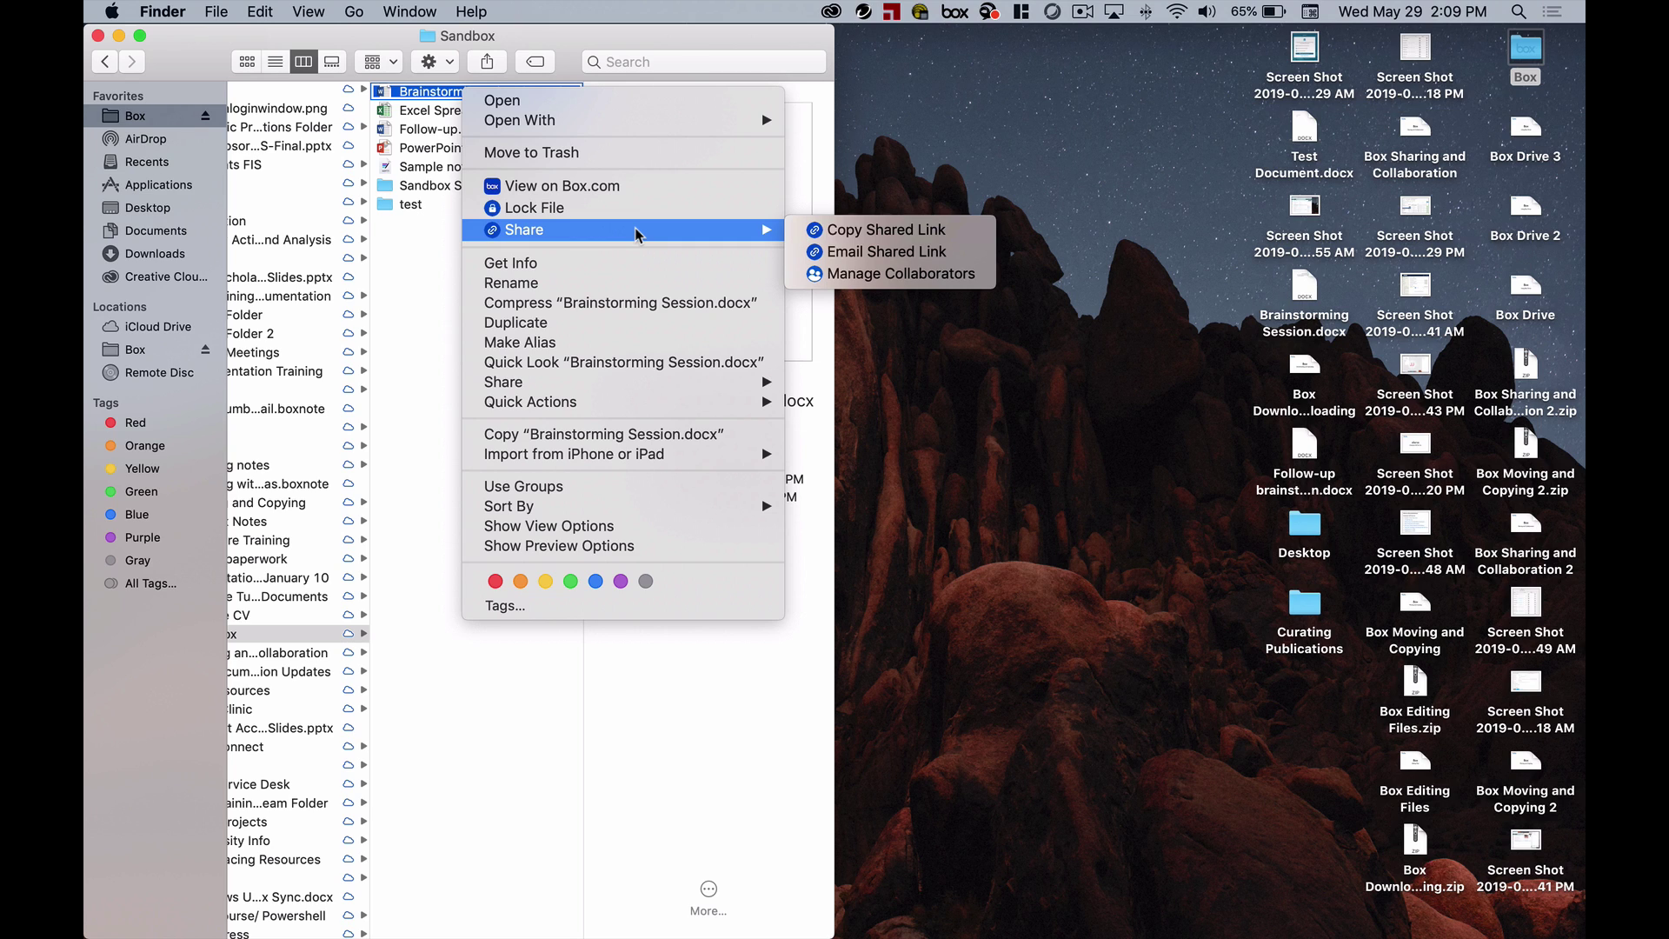
pyautogui.click(440, 240)
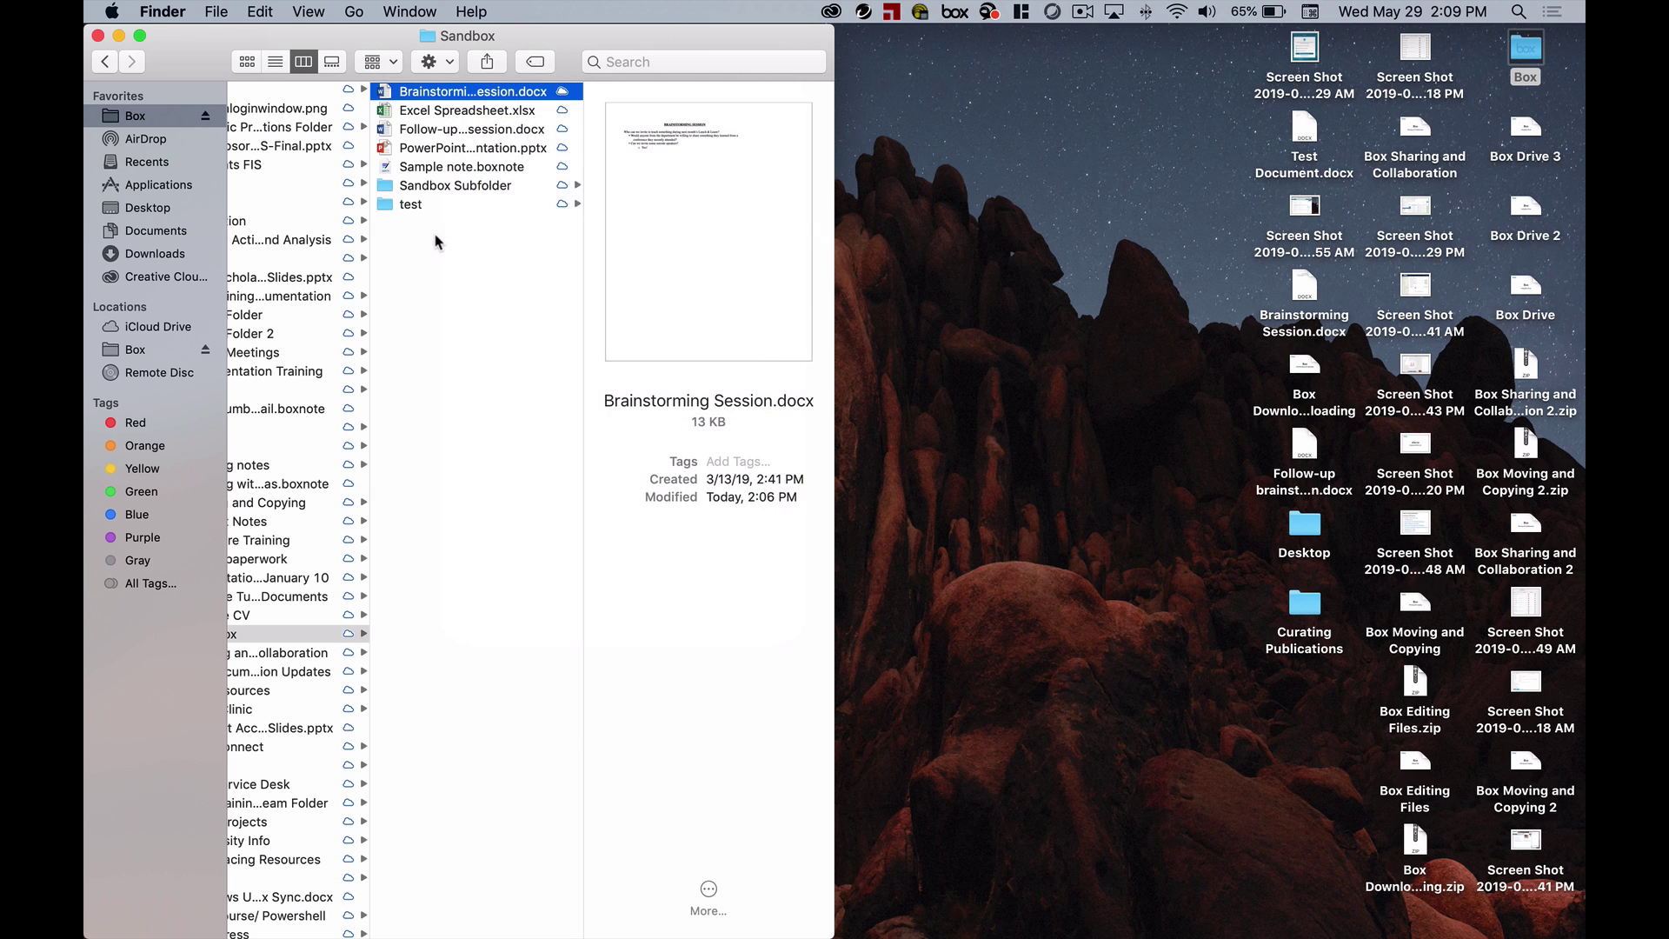
# - Bring up Sandbox Subfolder's context menu with Make Available Offline highlighted
pyautogui.rightClick(484, 191)
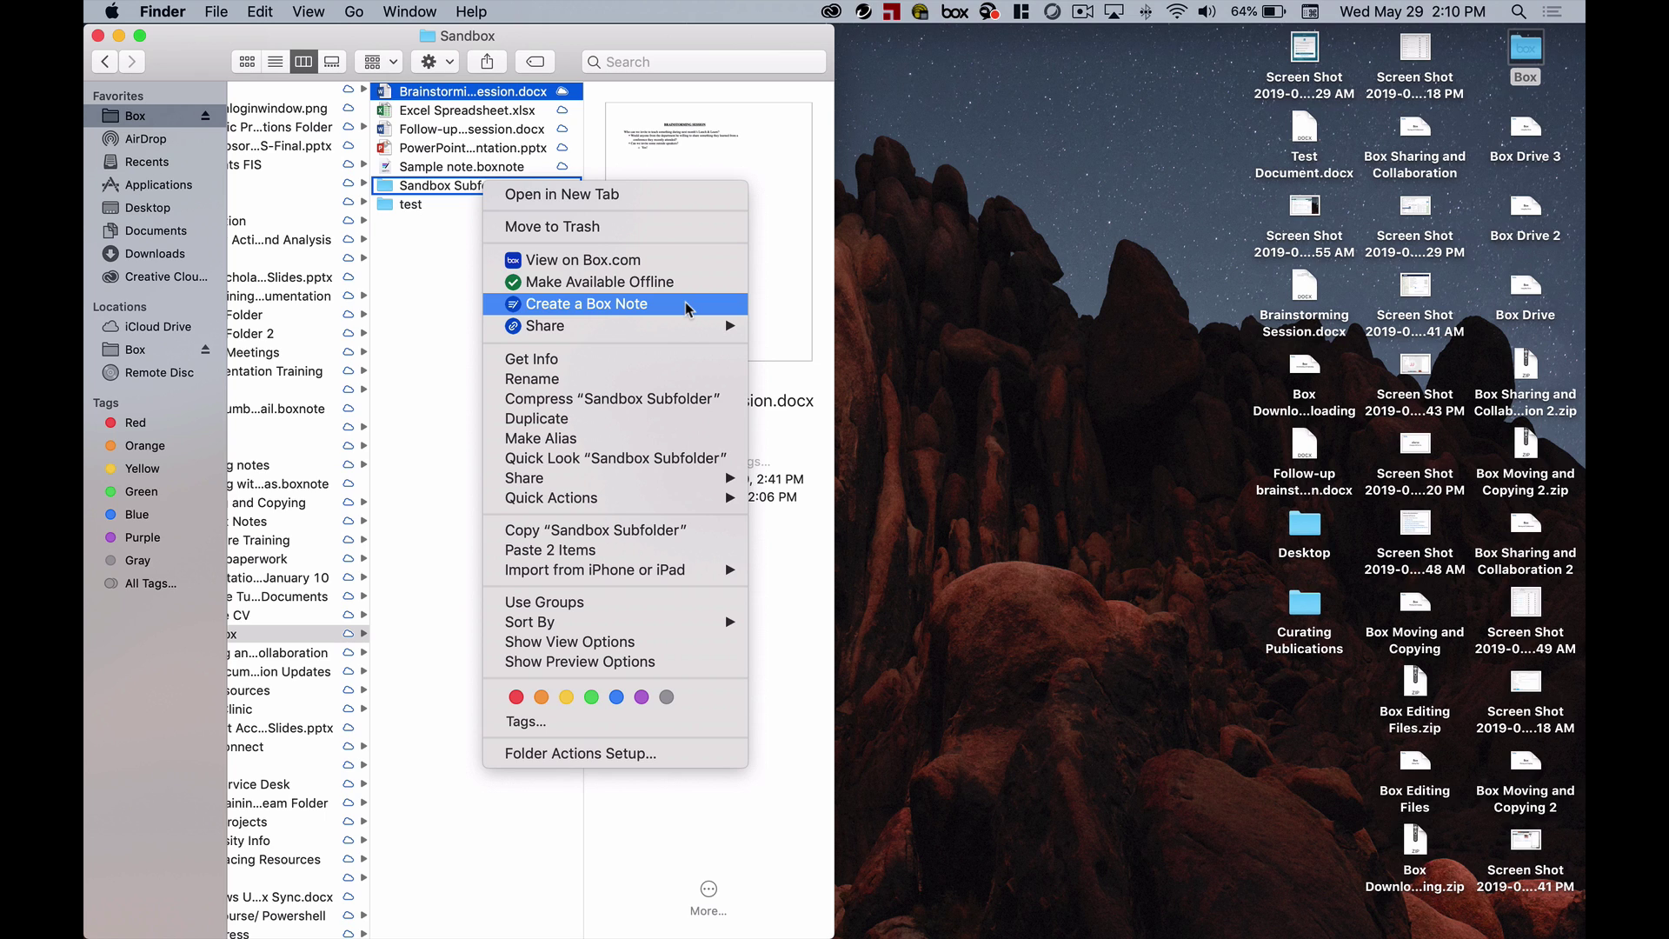
pyautogui.moveTo(687, 324)
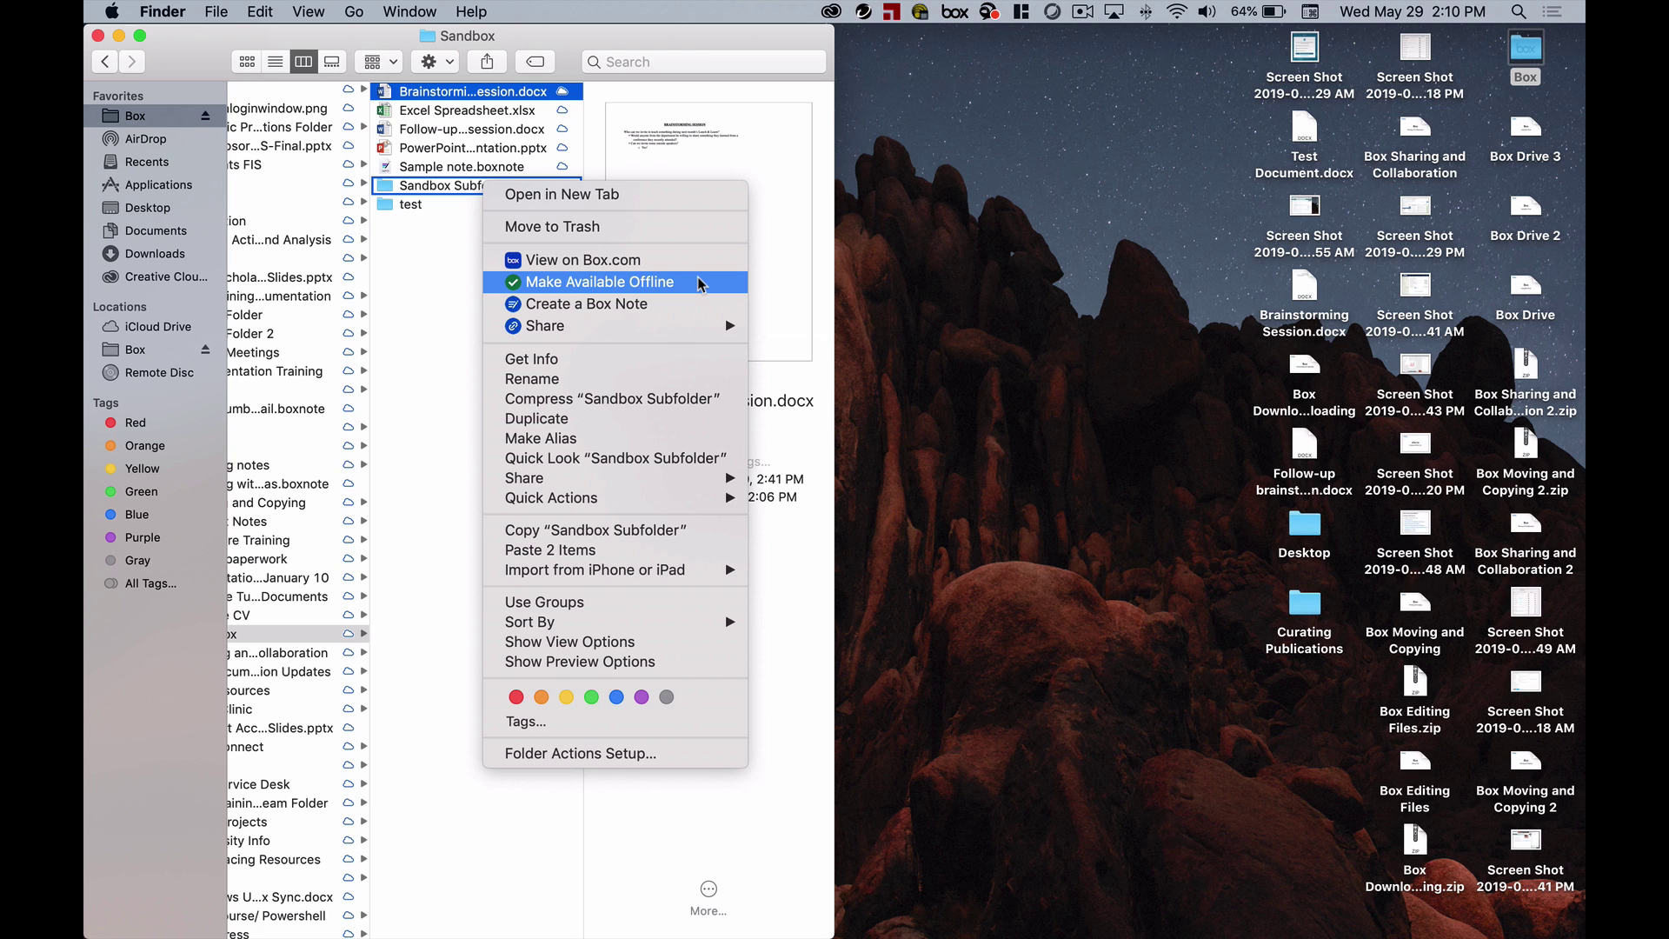
# - Make Sandbox Subfolder available offline and view its Box File 1.docx and Test document.docx
pyautogui.click(592, 282)
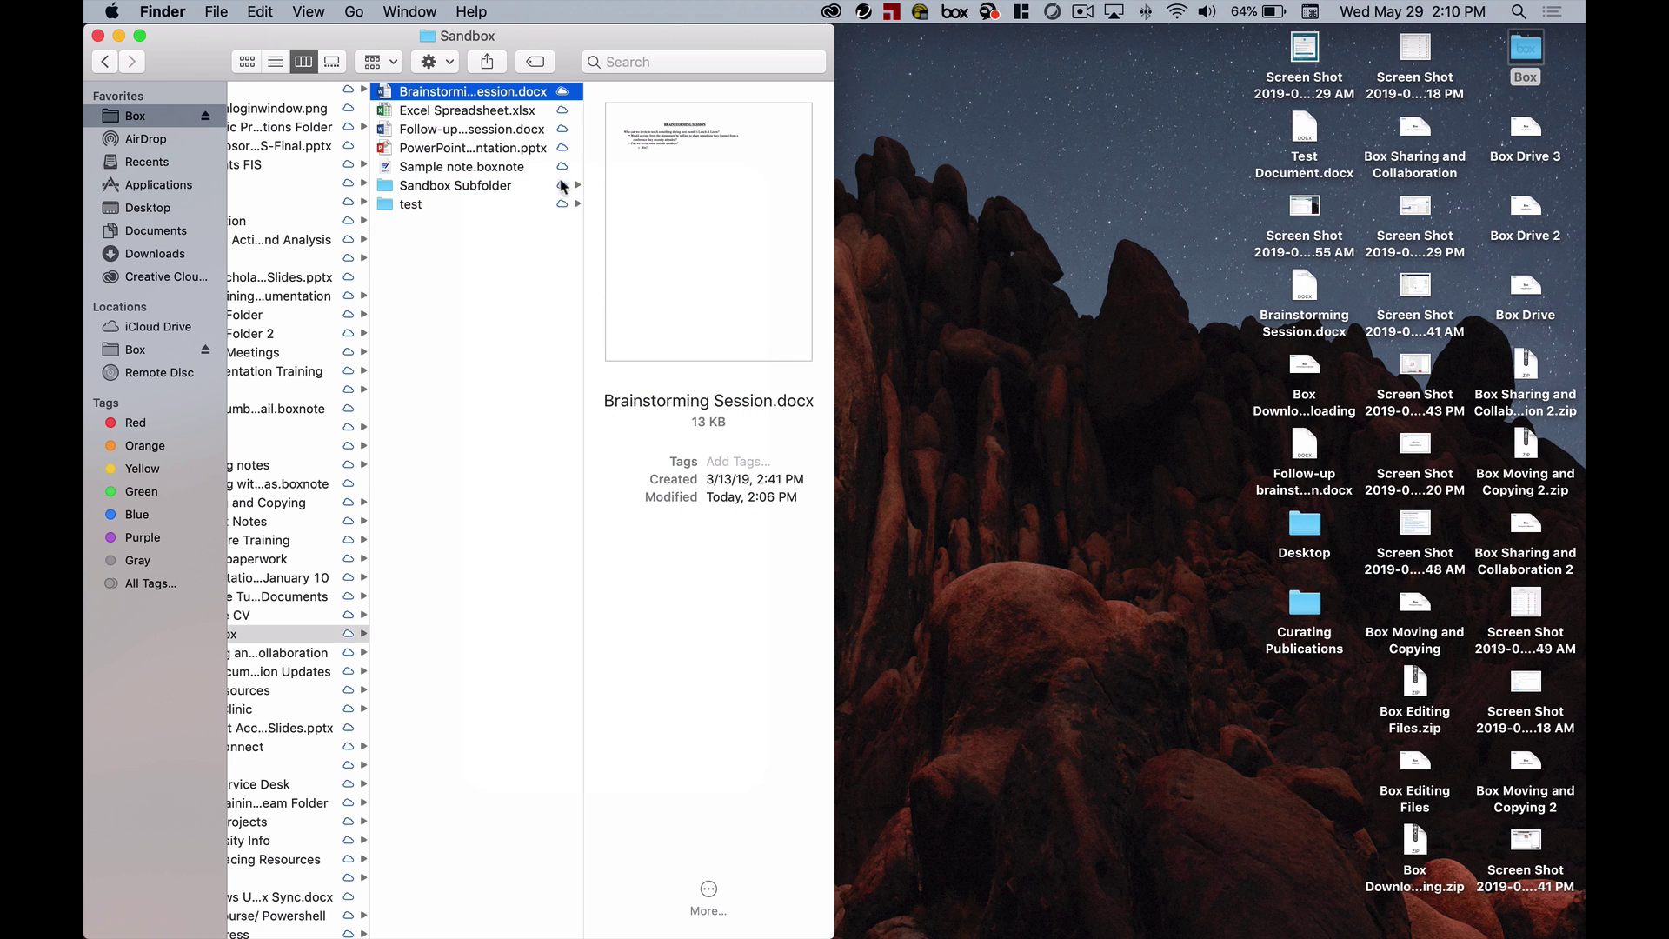
pyautogui.click(549, 187)
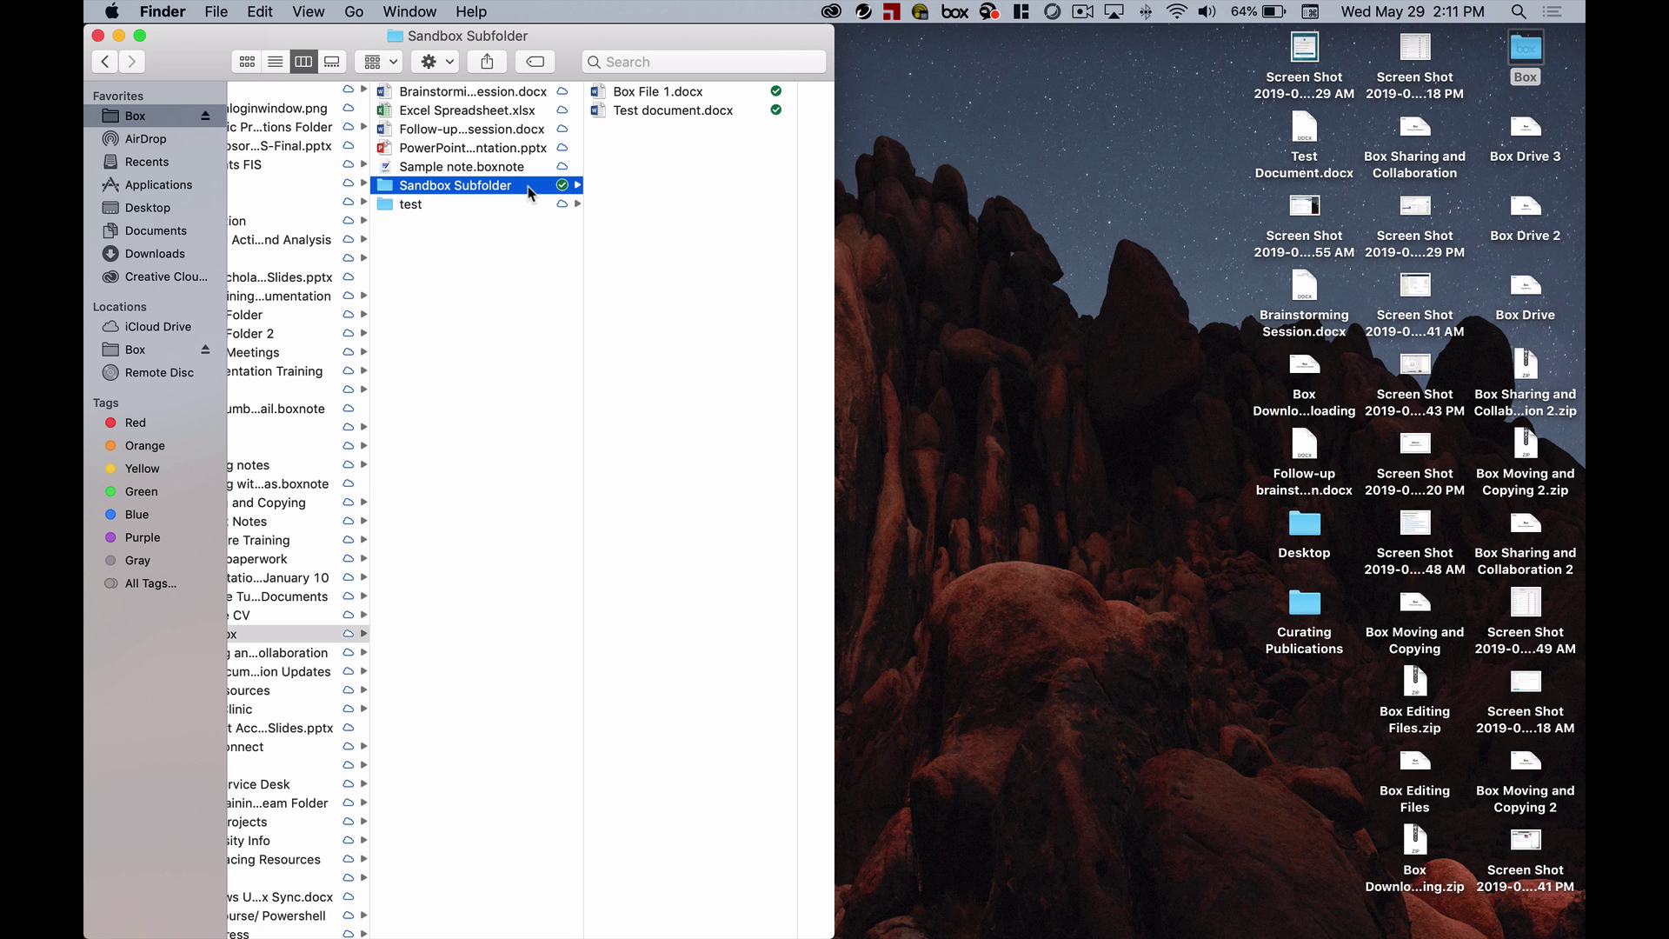
# - Switch Sandbox Subfolder back to Make Available Online Only
pyautogui.rightClick(529, 186)
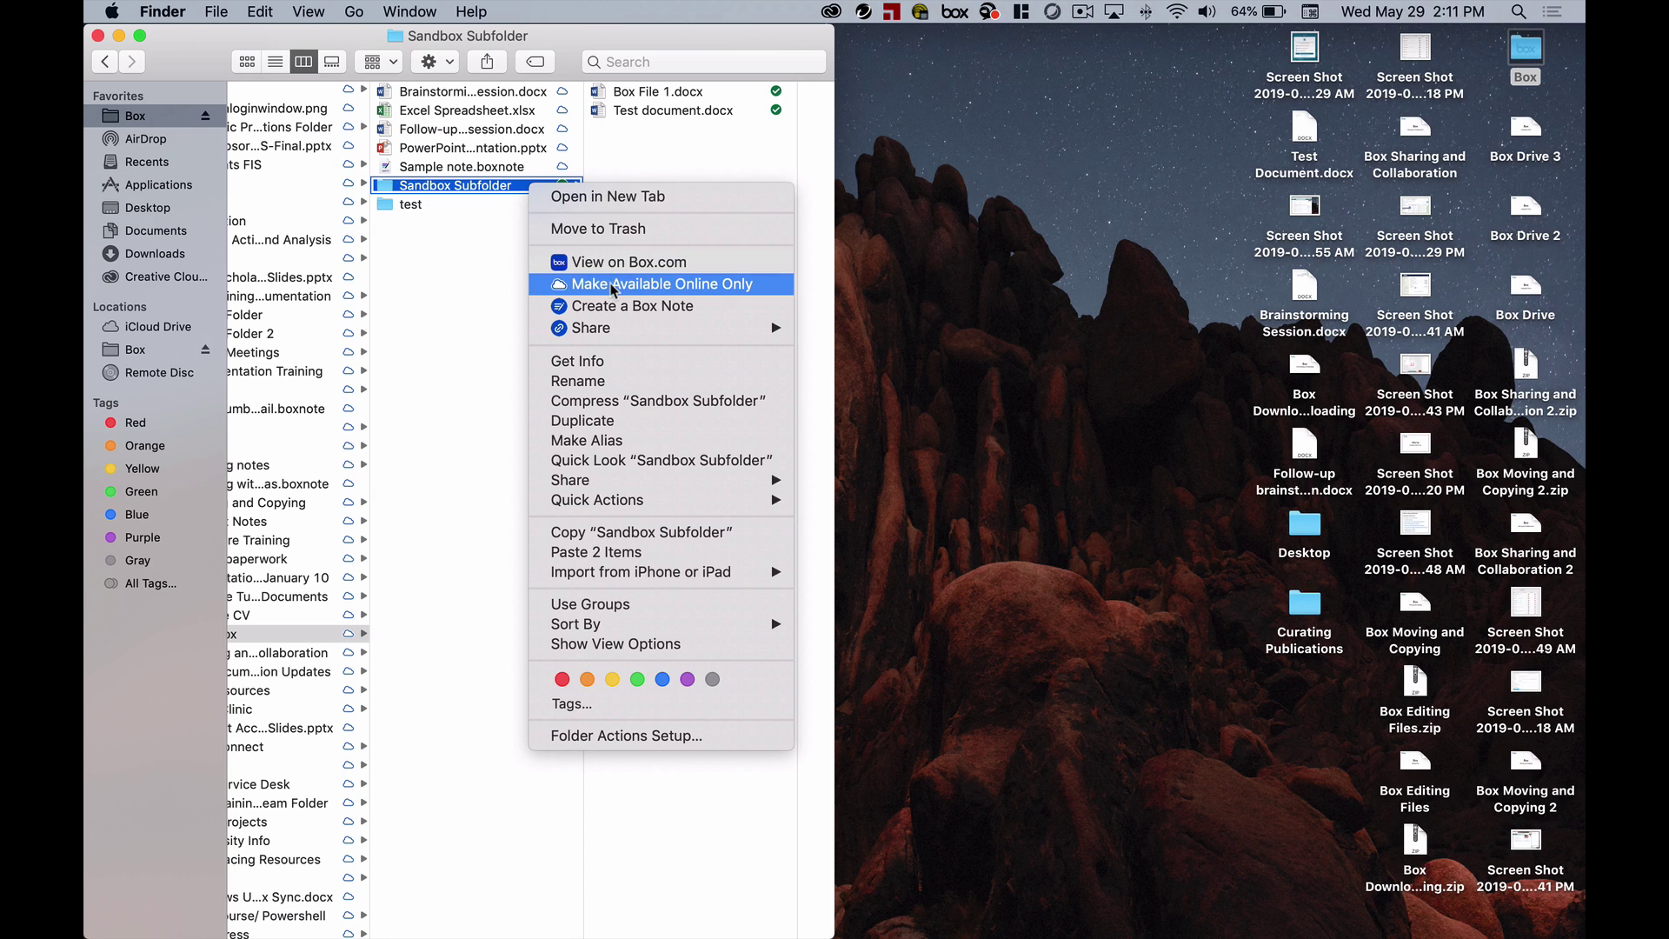
pyautogui.click(708, 284)
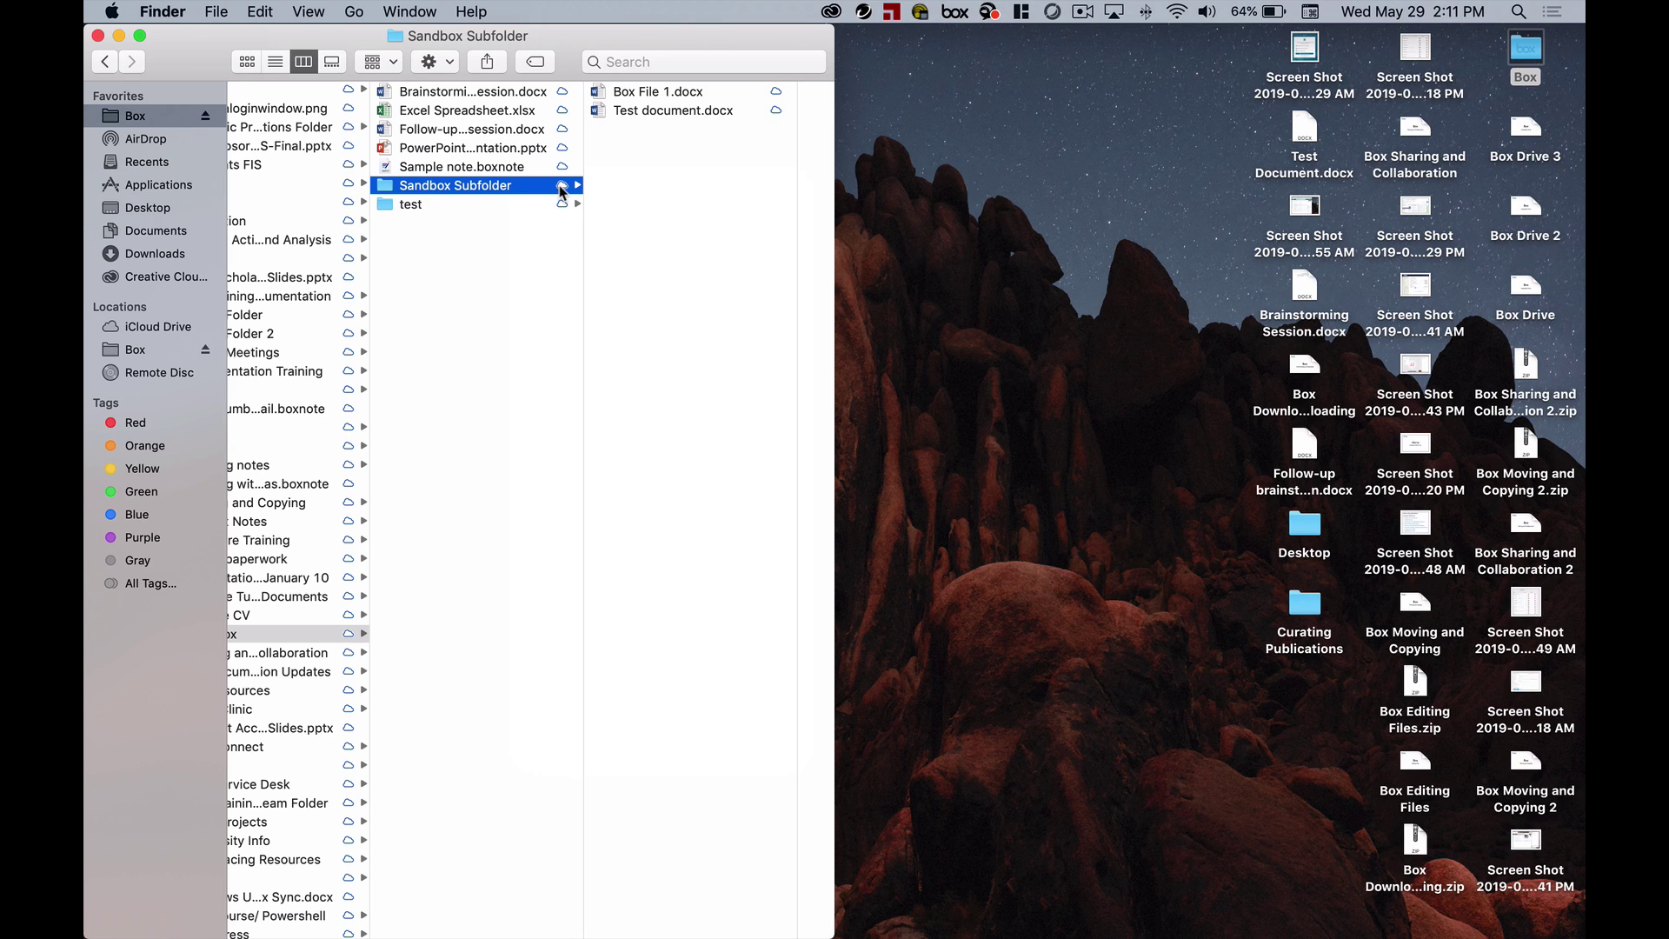
pyautogui.moveTo(562, 191)
# - Search Box for 'Box' and preview details of 2019 Box Class Slides.pptx, other results, and Box Drive.docx
pyautogui.click(956, 13)
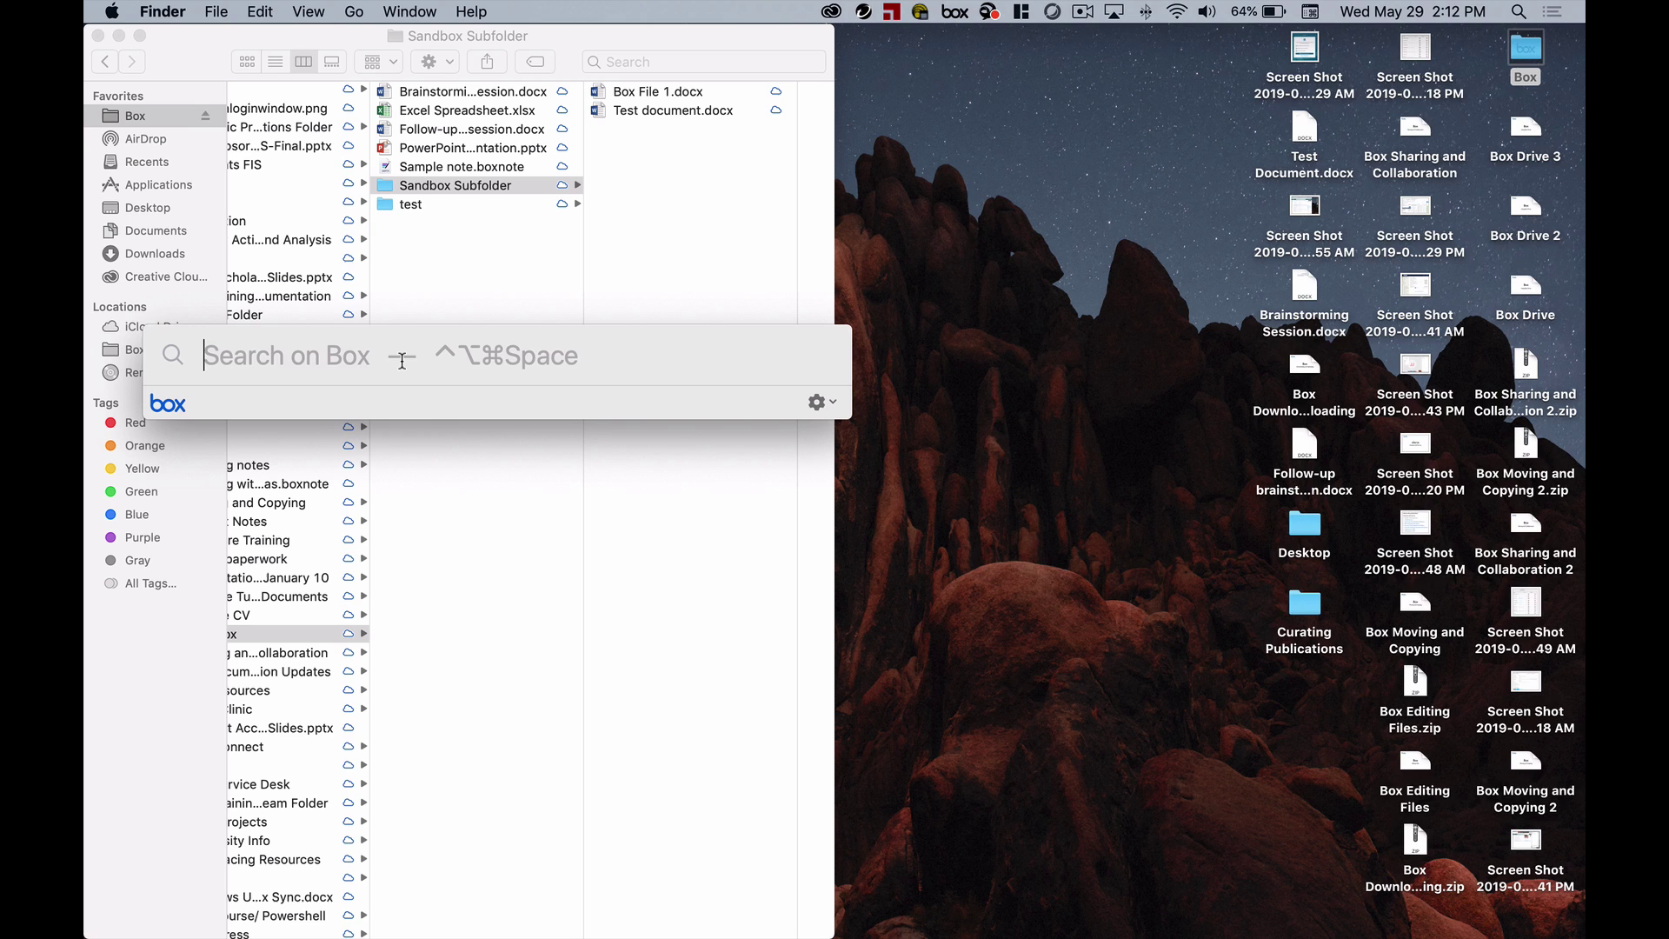
pyautogui.write('Box')
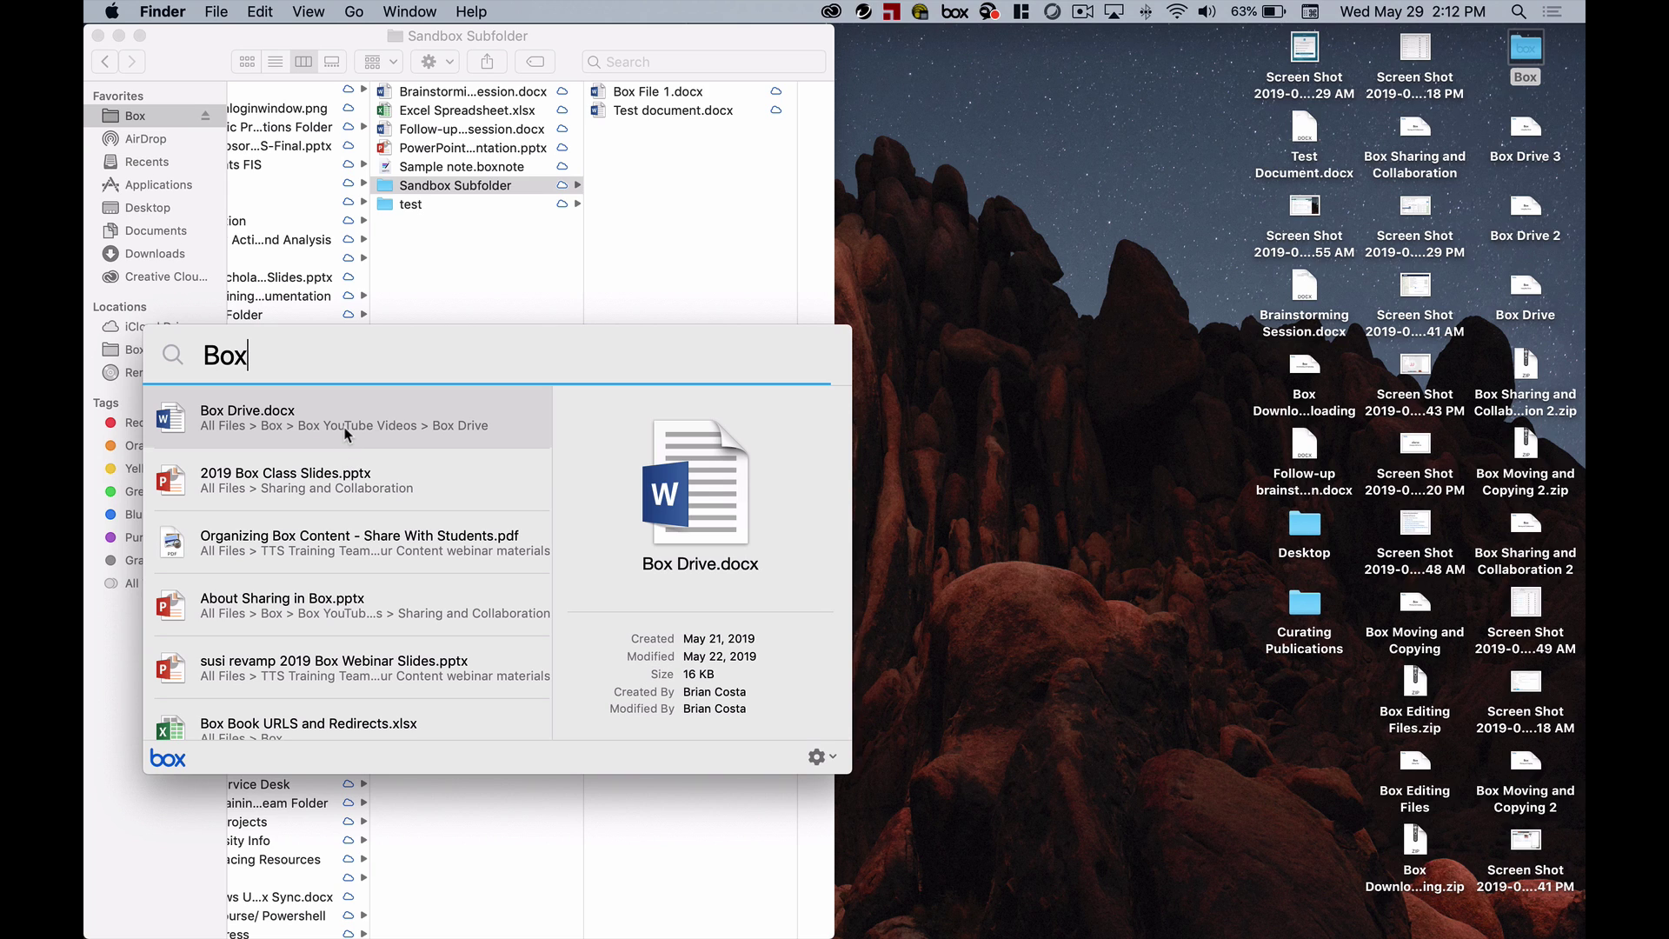
pyautogui.click(352, 468)
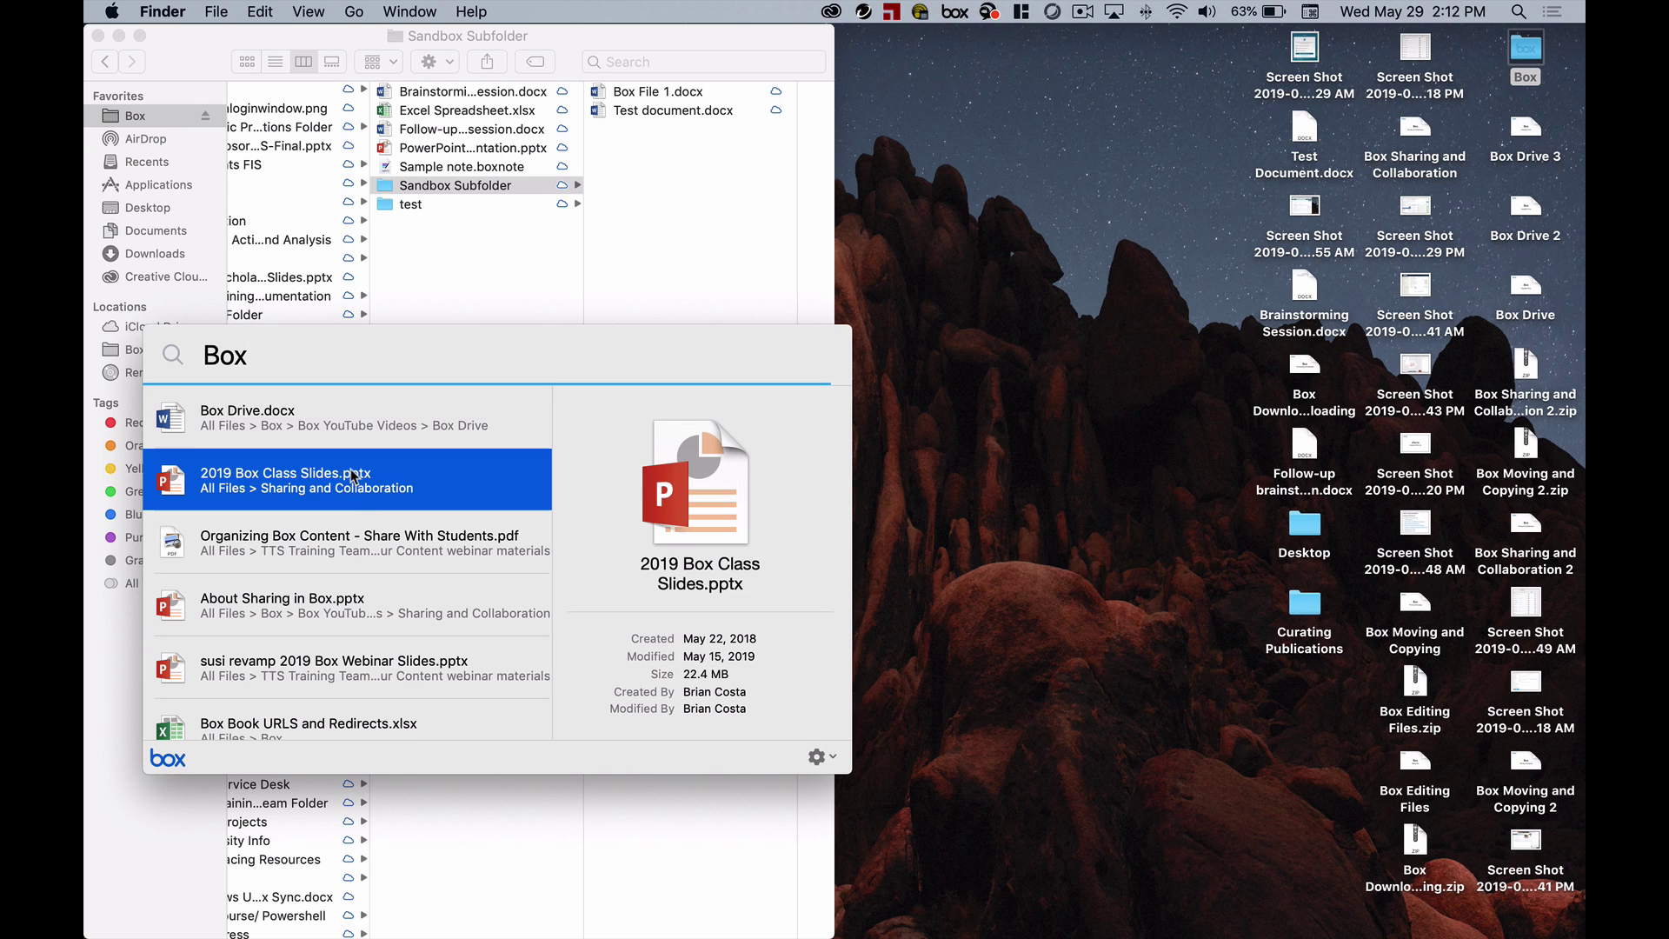
pyautogui.click(353, 539)
pyautogui.click(349, 602)
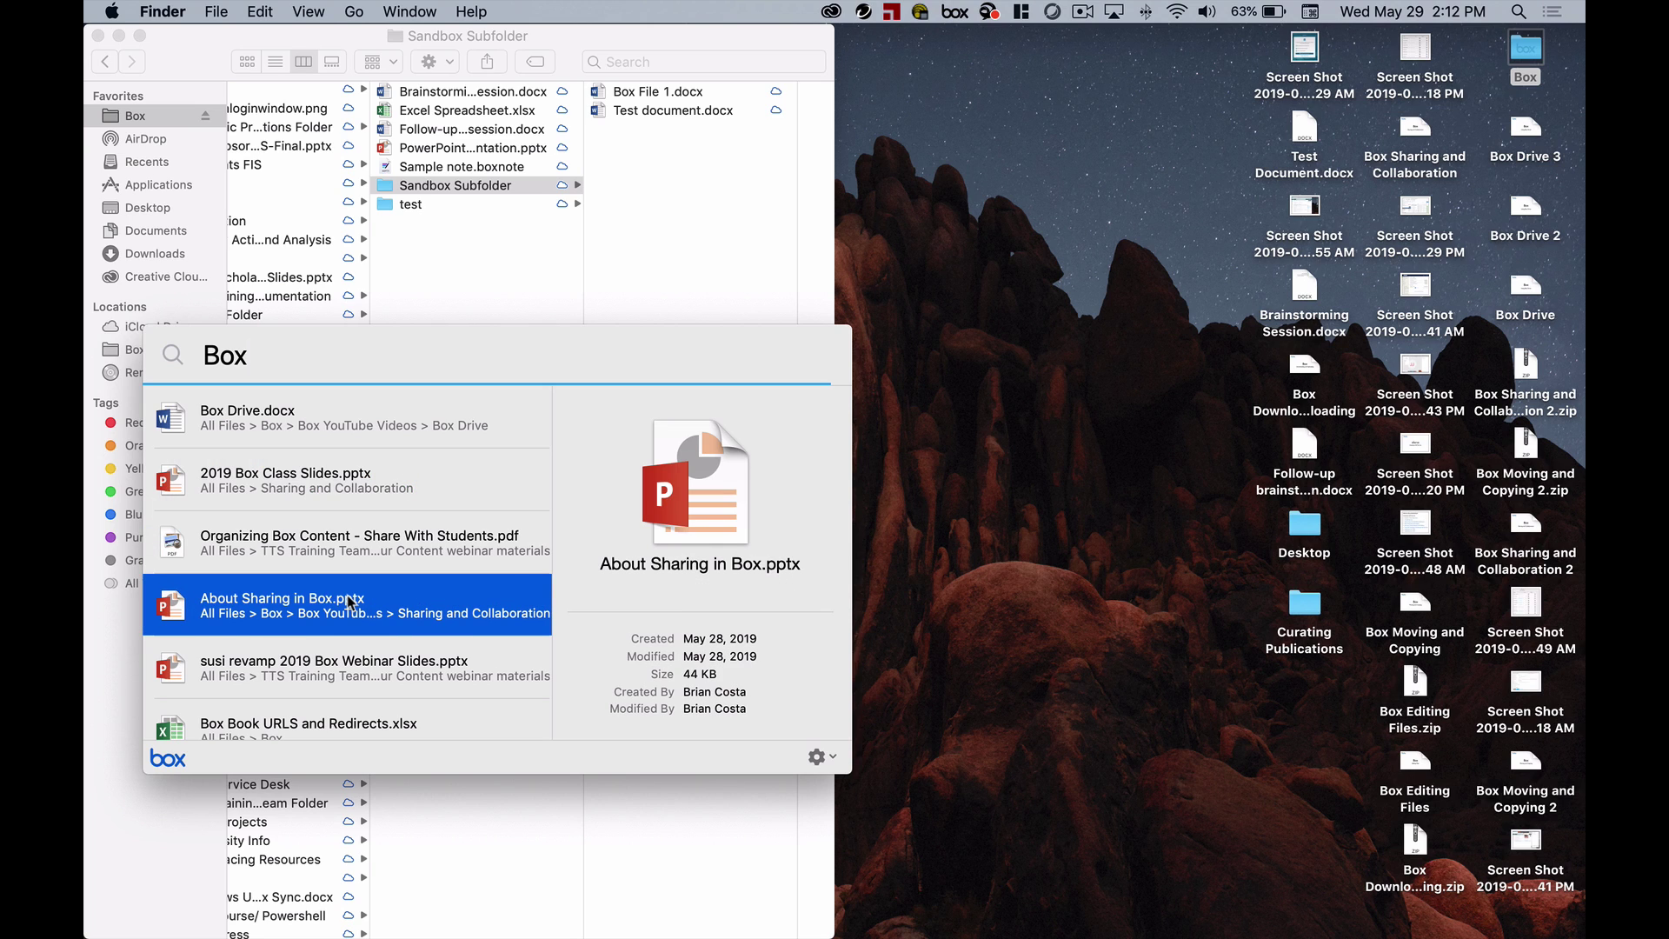
pyautogui.click(341, 407)
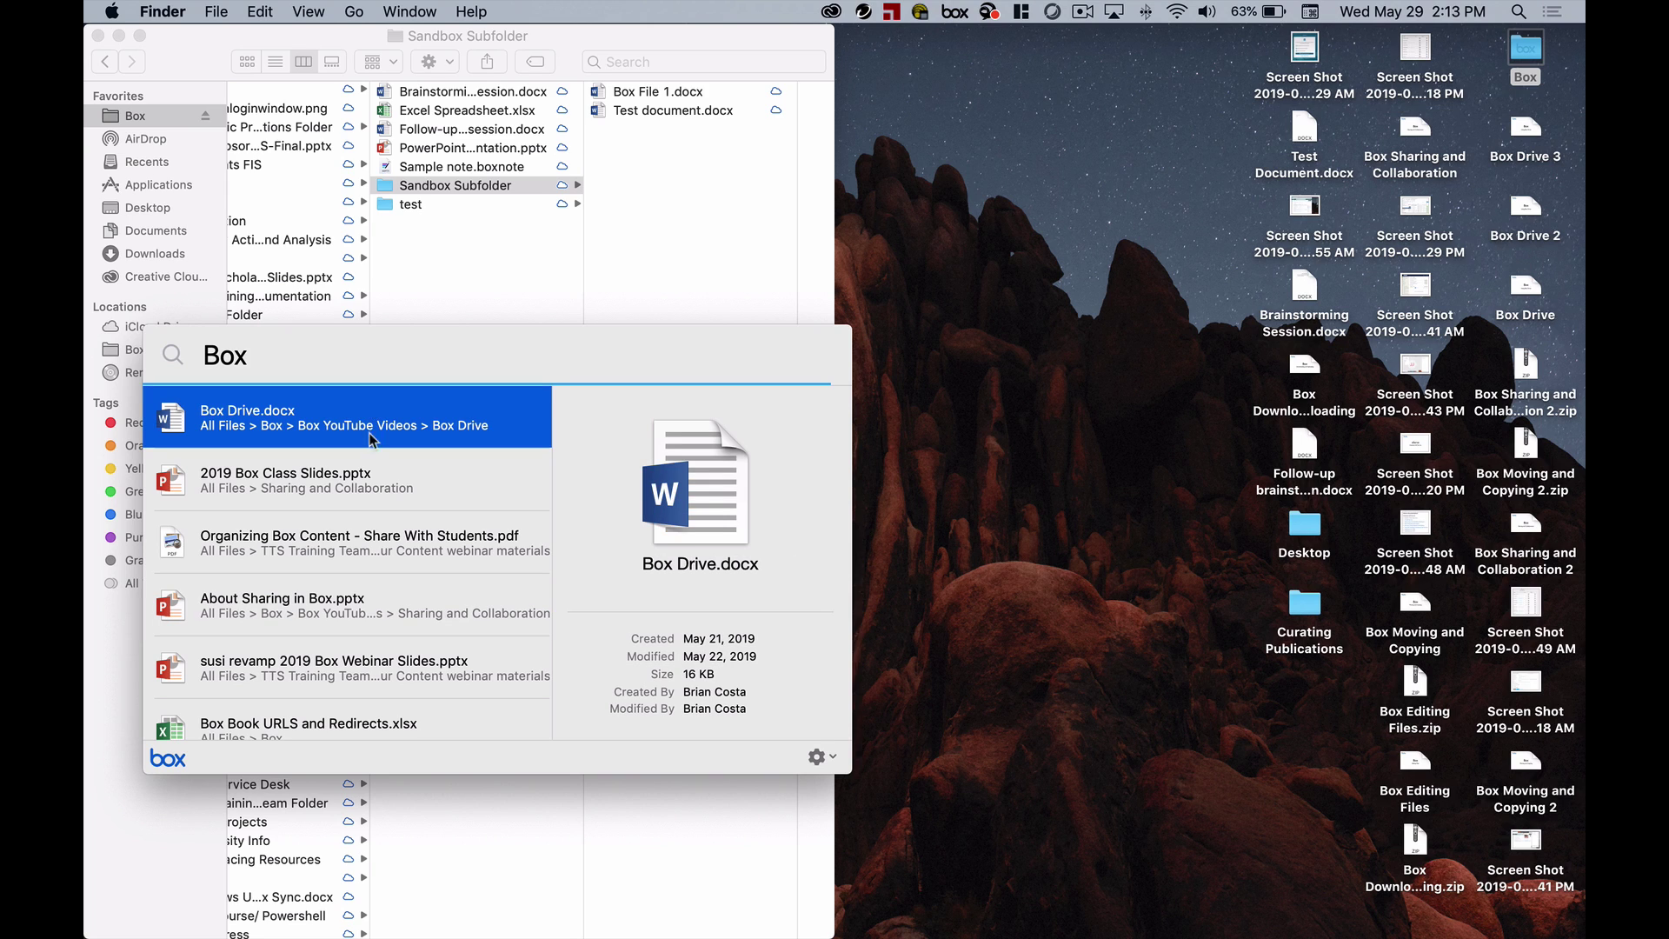
# - Preview the Box folder result (2.82 GB, created January 8, 2019), then show the Box Drive options list
pyautogui.scroll(-5, 360, 565)
pyautogui.scroll(-5, 359, 567)
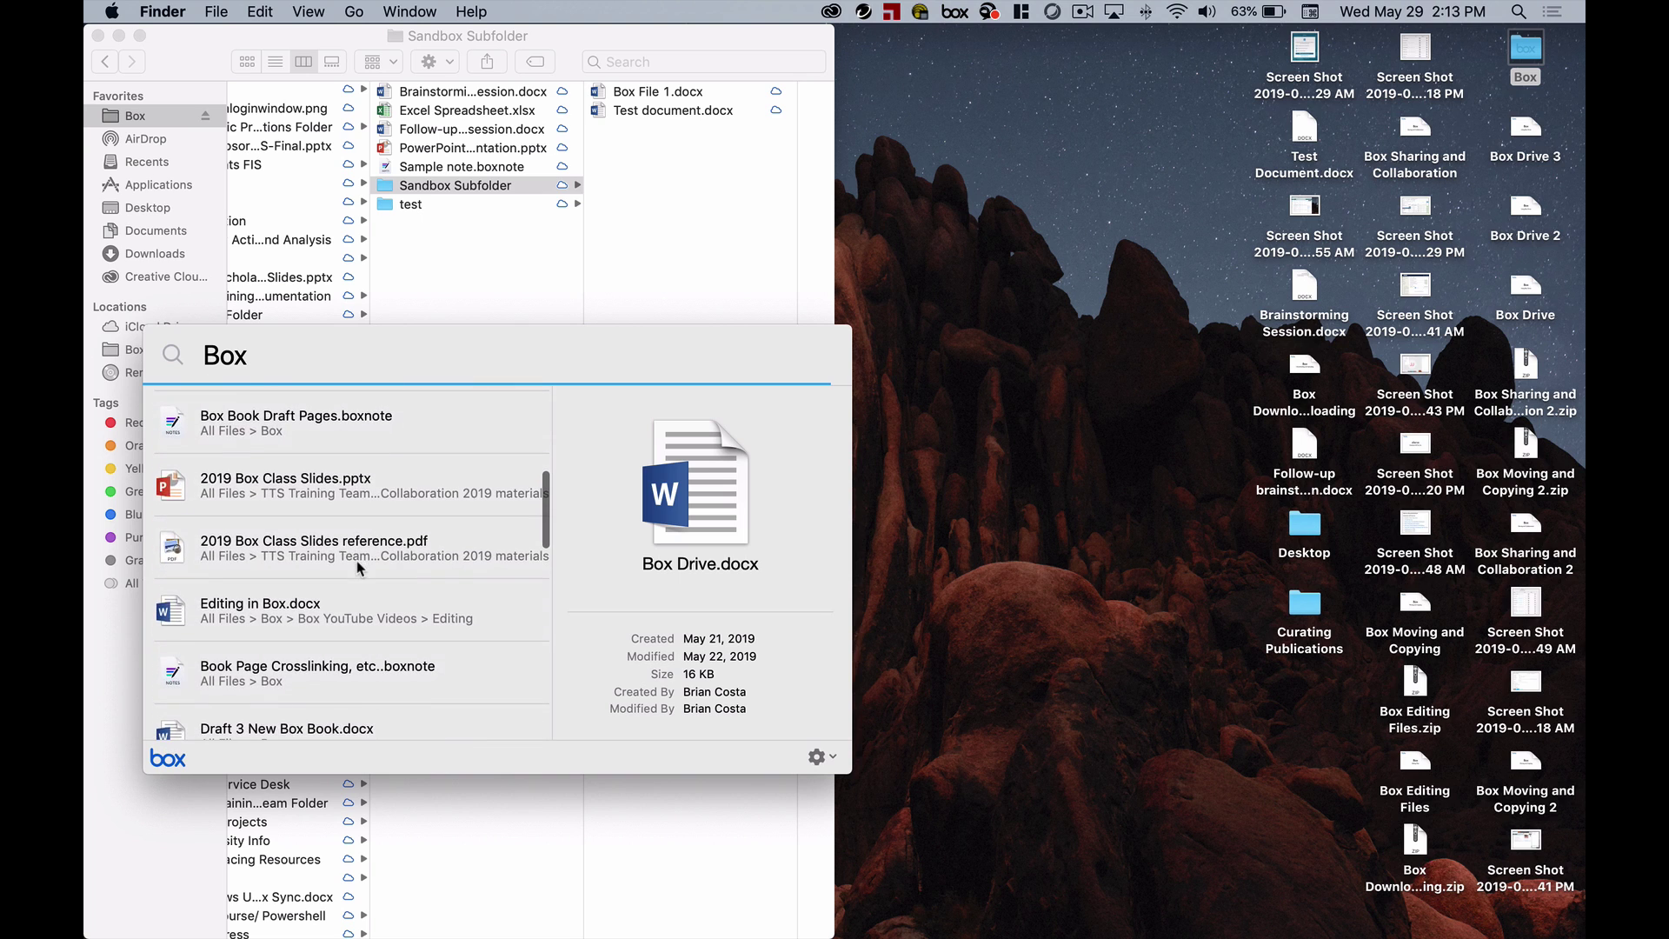
pyautogui.click(352, 626)
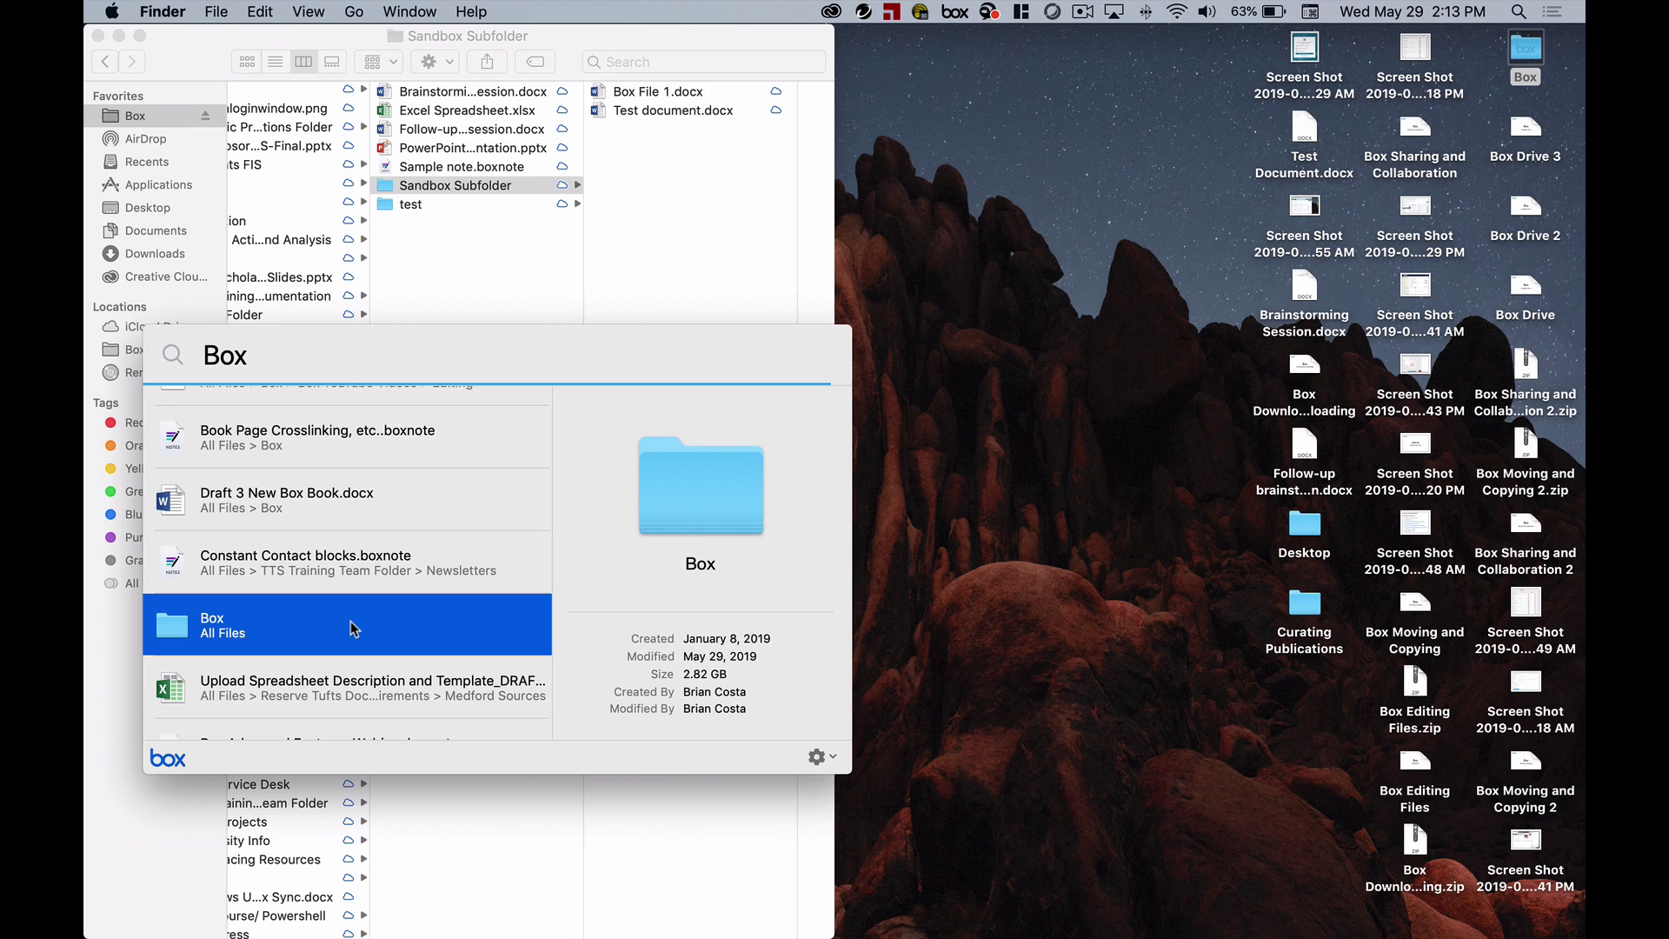
pyautogui.click(821, 758)
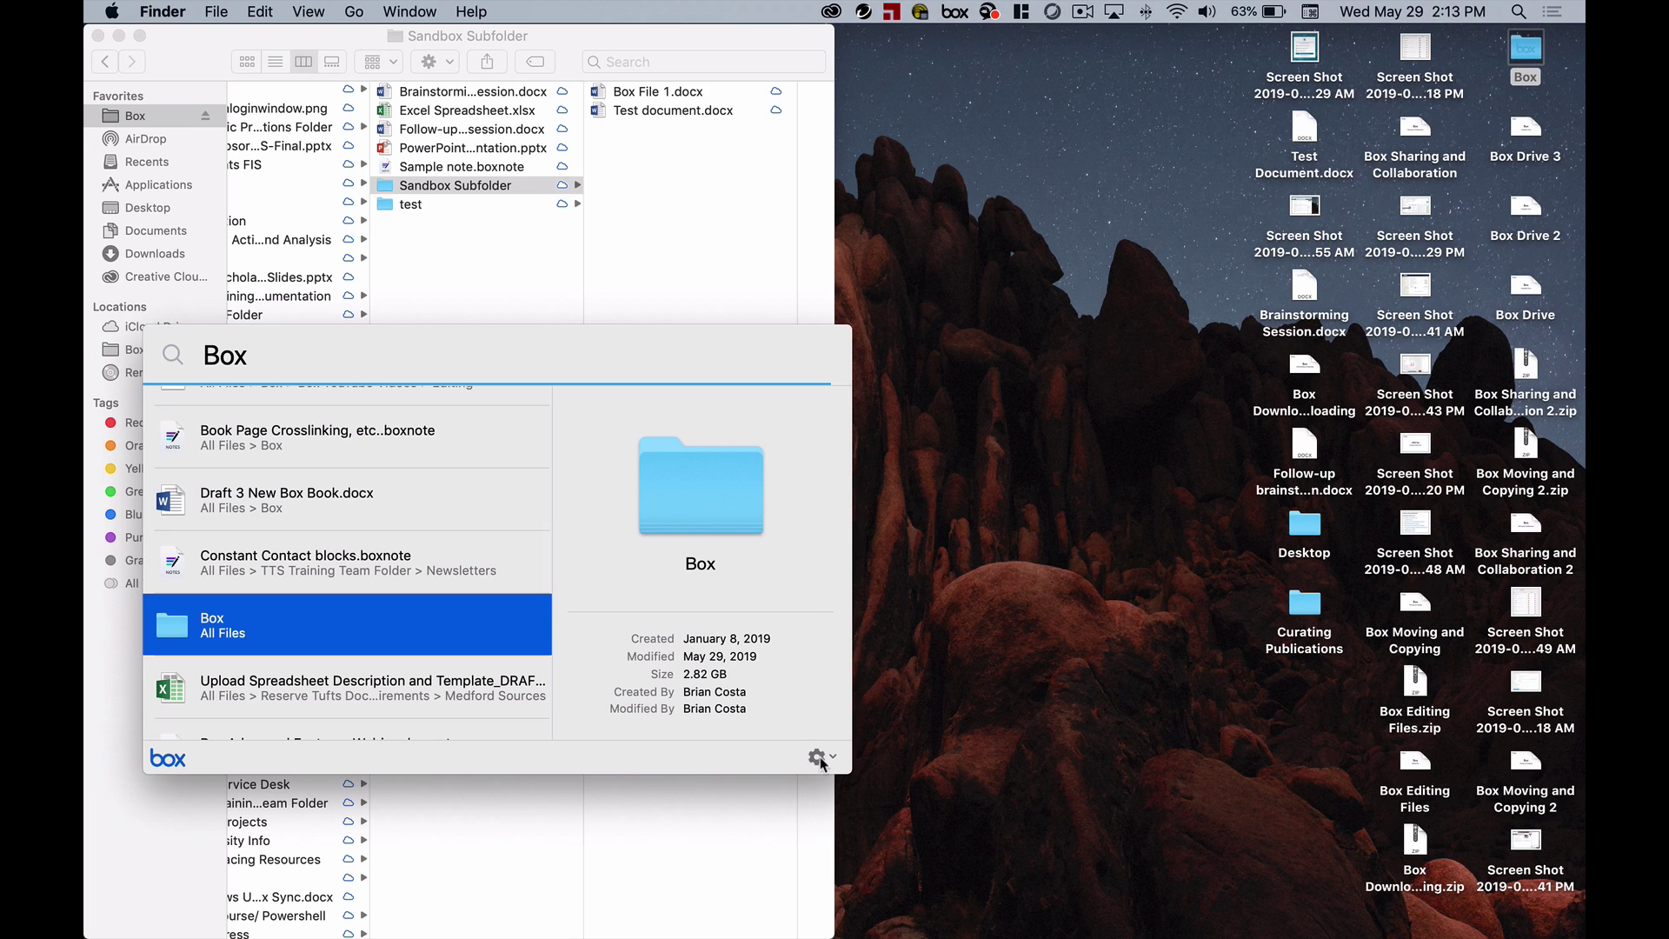